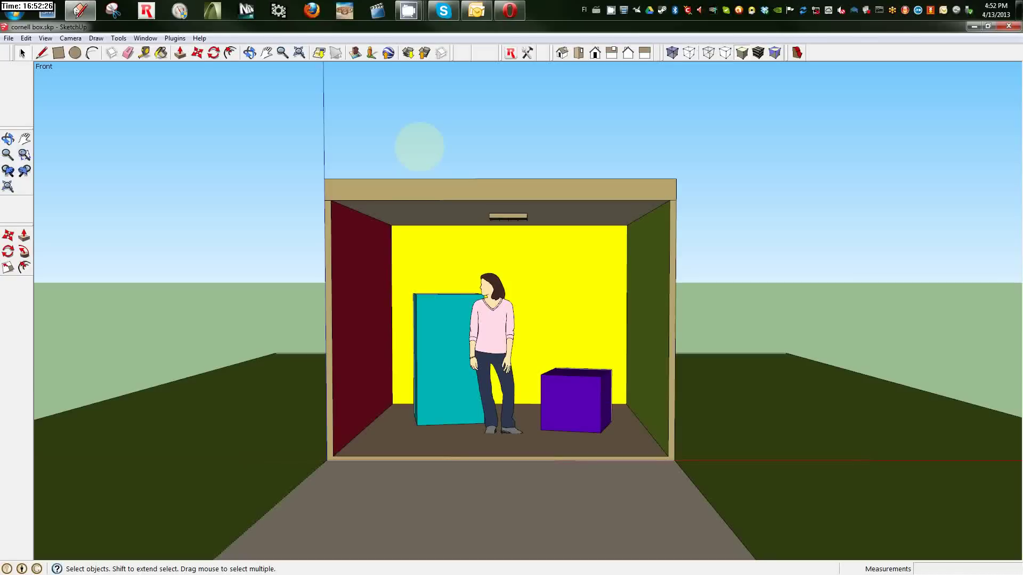
Look over the Cornell box model and bring it into the RENDERLights real-time renderer
middle_click_drag(416, 237, 434, 320)
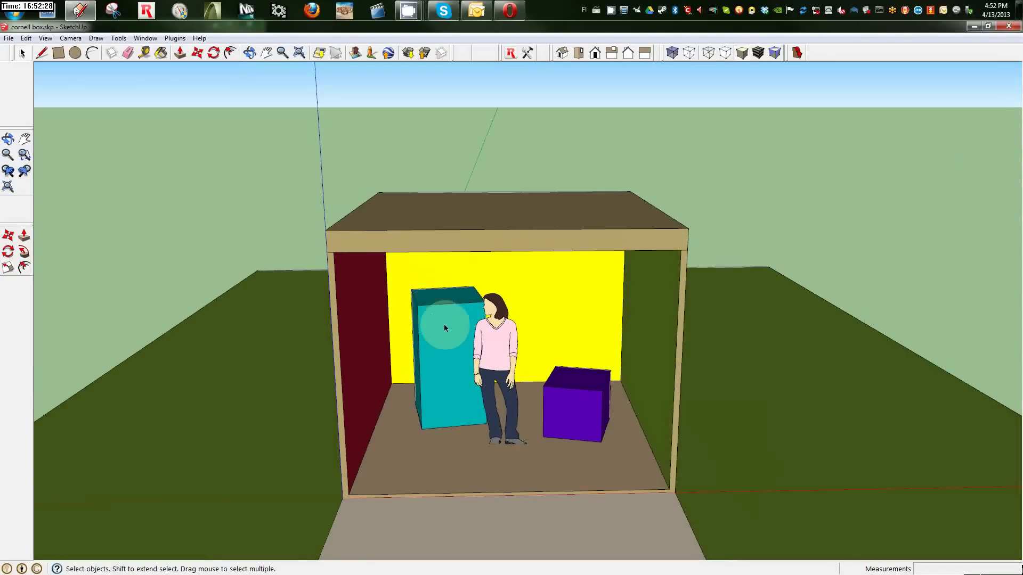
scroll(423, 286, "up", 3)
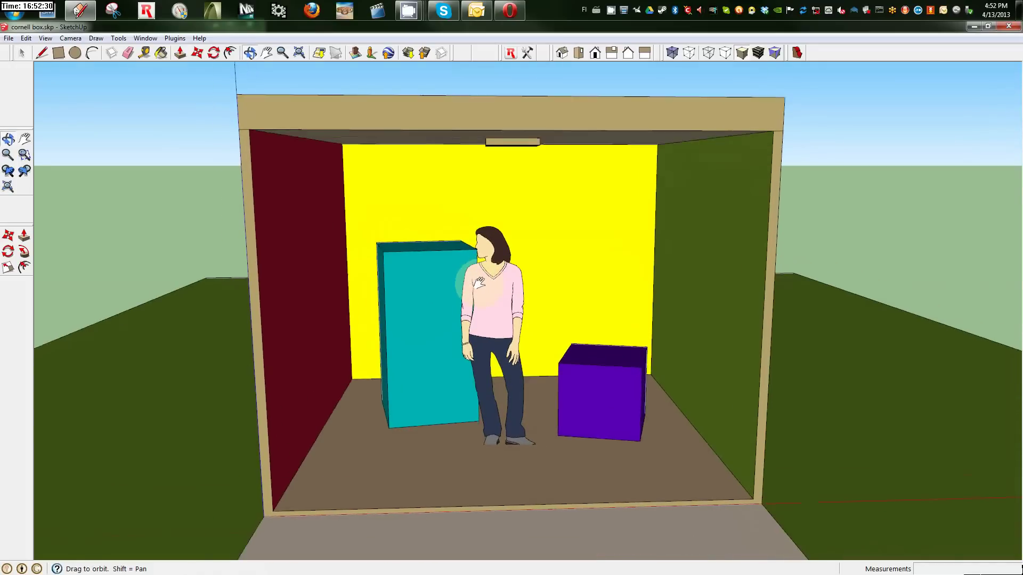
mouse_move(440, 283)
middle_mouse_down()
mouse_move(323, 258)
mouse_move(542, 304)
mouse_move(368, 221)
mouse_move(355, 185)
middle_mouse_up()
scroll(511, 300, "up", 4)
scroll(512, 300, "down", 1)
scroll(511, 299, "down", 3)
scroll(512, 298, "down", 3)
scroll(521, 287, "up", 2)
scroll(403, 277, "up", 1)
scroll(403, 278, "up", 2)
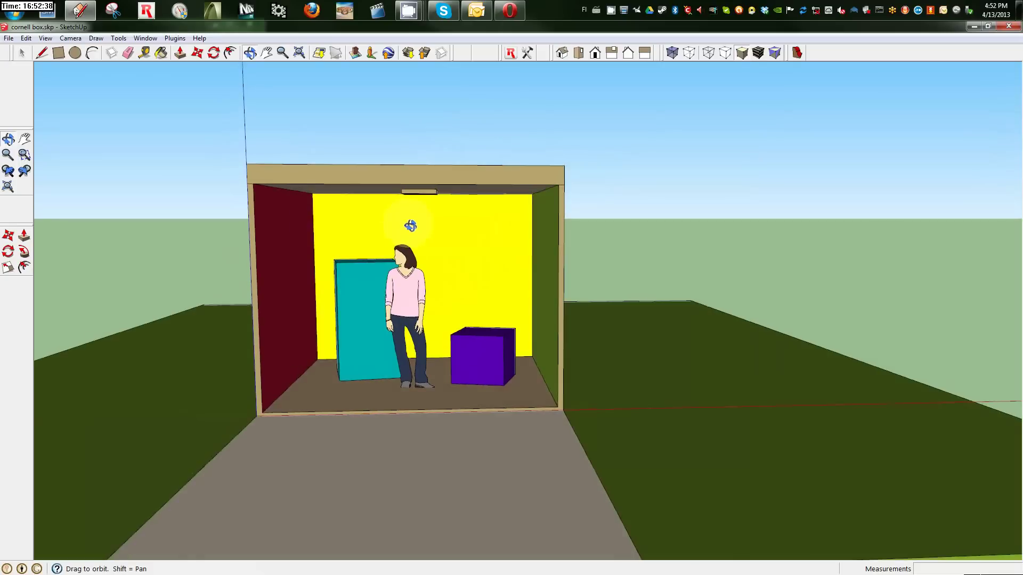
left_click(511, 53)
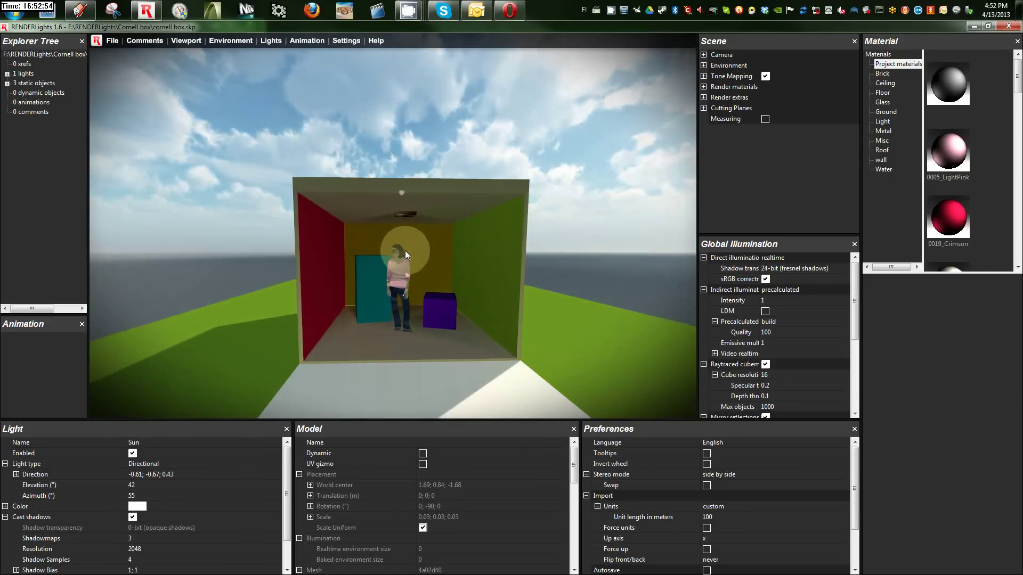
Save the project as cornell box.rlproj, replacing the existing file
left_click(112, 41)
left_click(128, 106)
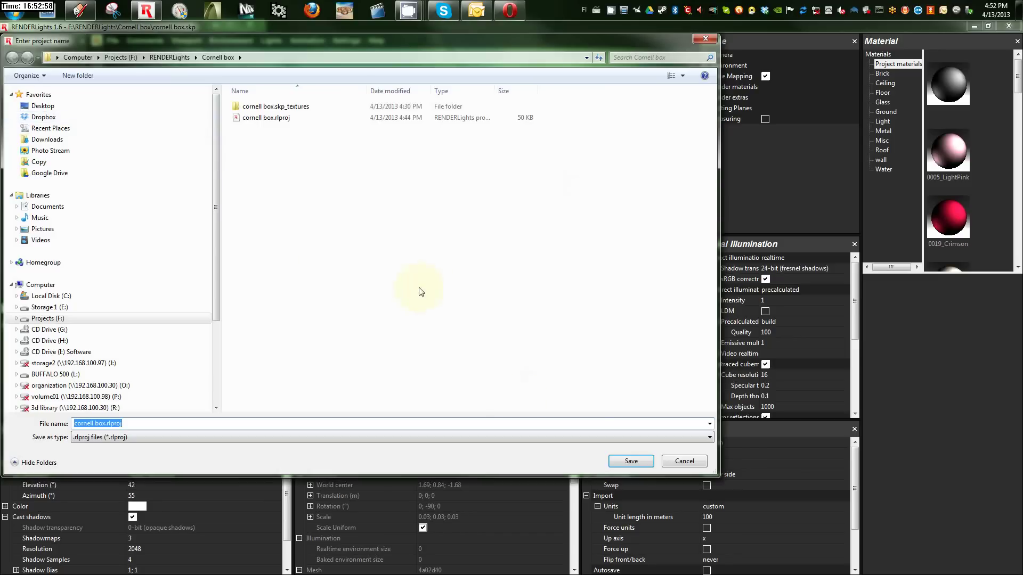
key("Return")
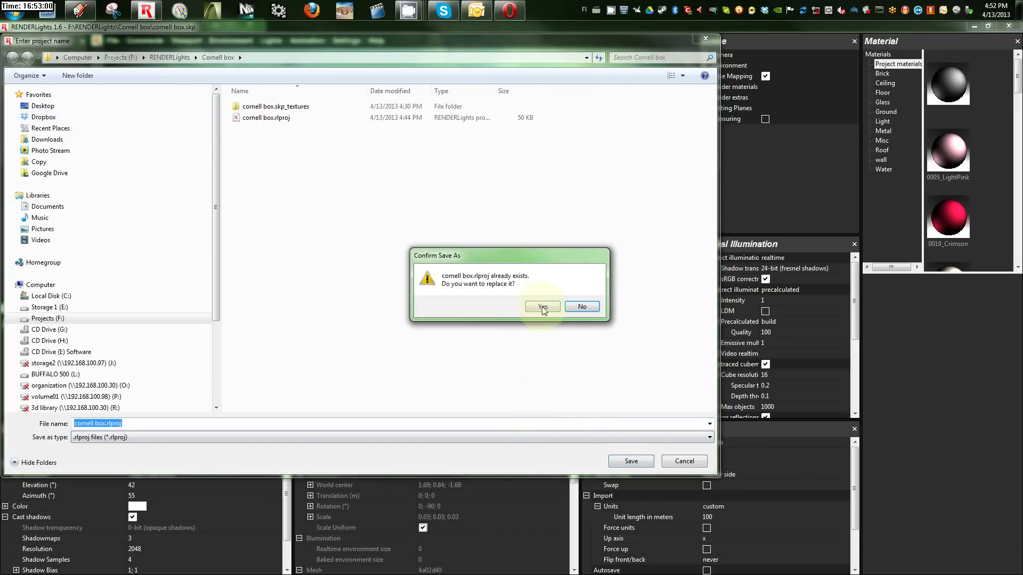
left_click(542, 308)
mouse_move(541, 309)
left_mouse_down()
mouse_move(459, 334)
mouse_move(461, 280)
mouse_move(437, 295)
mouse_move(441, 321)
left_mouse_up()
Swing the sun's azimuth round to 175
left_click(246, 496)
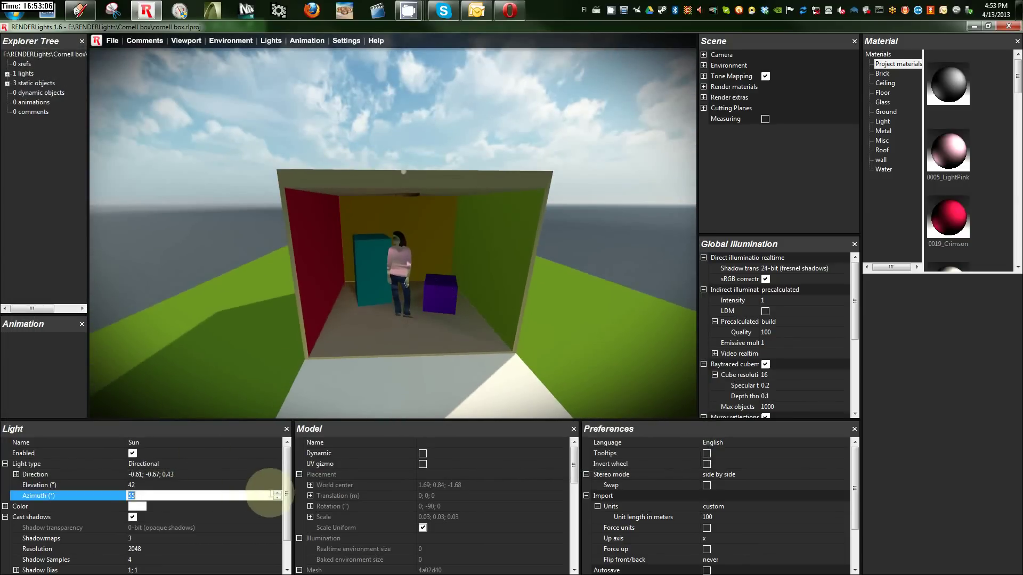
mouse_move(277, 497)
left_mouse_down()
mouse_move(270, 457)
mouse_move(284, 430)
left_mouse_up()
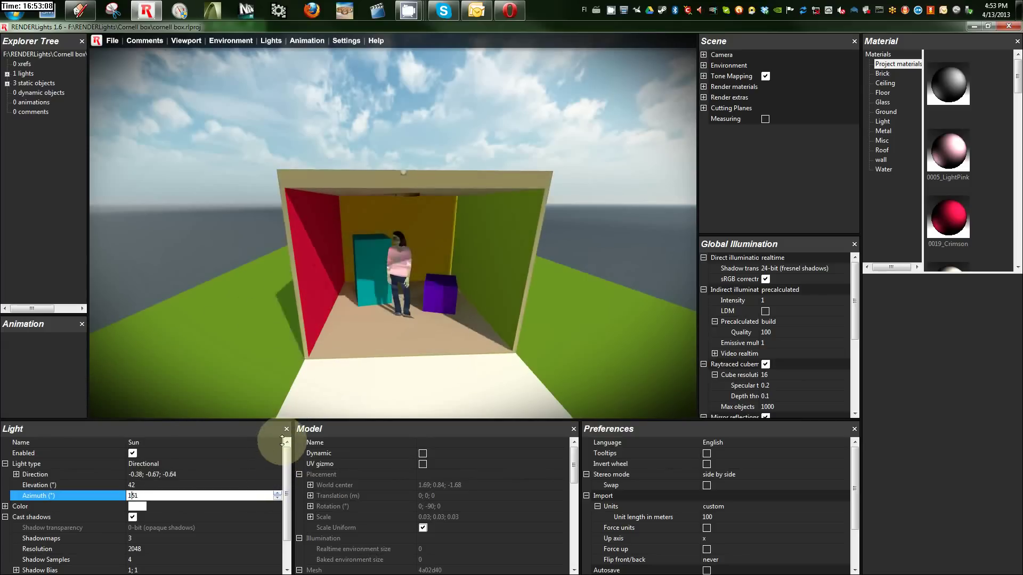
type("175")
mouse_move(395, 337)
left_mouse_down()
mouse_move(323, 319)
mouse_move(410, 325)
mouse_move(380, 334)
mouse_move(425, 325)
mouse_move(334, 321)
mouse_move(387, 318)
mouse_move(377, 348)
mouse_move(426, 337)
mouse_move(404, 337)
mouse_move(405, 348)
left_mouse_up()
Split static object 0, the box geometry, into separate objects by material
left_click(34, 84)
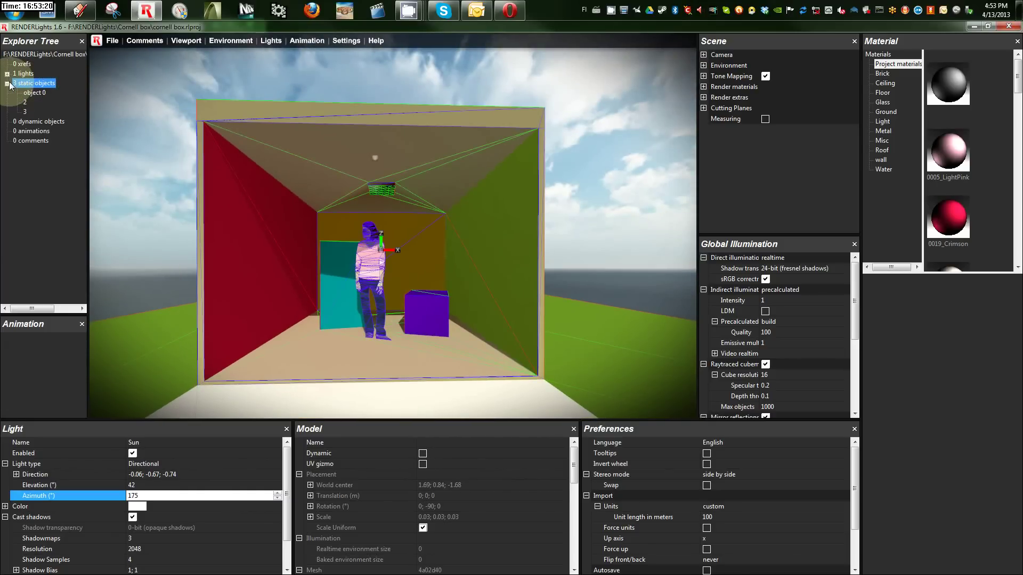
left_click(34, 93)
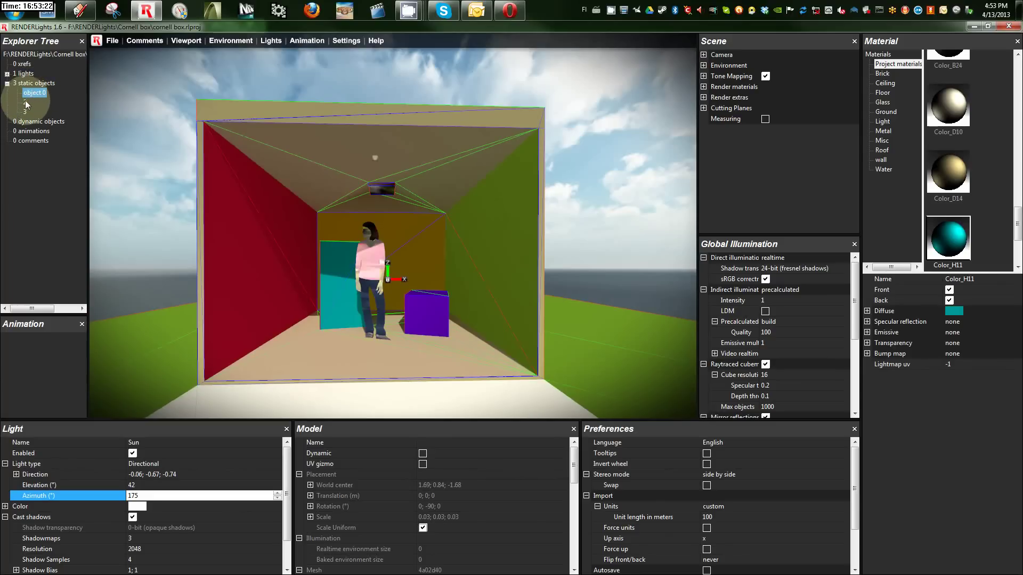
left_click(25, 102)
left_click(25, 111)
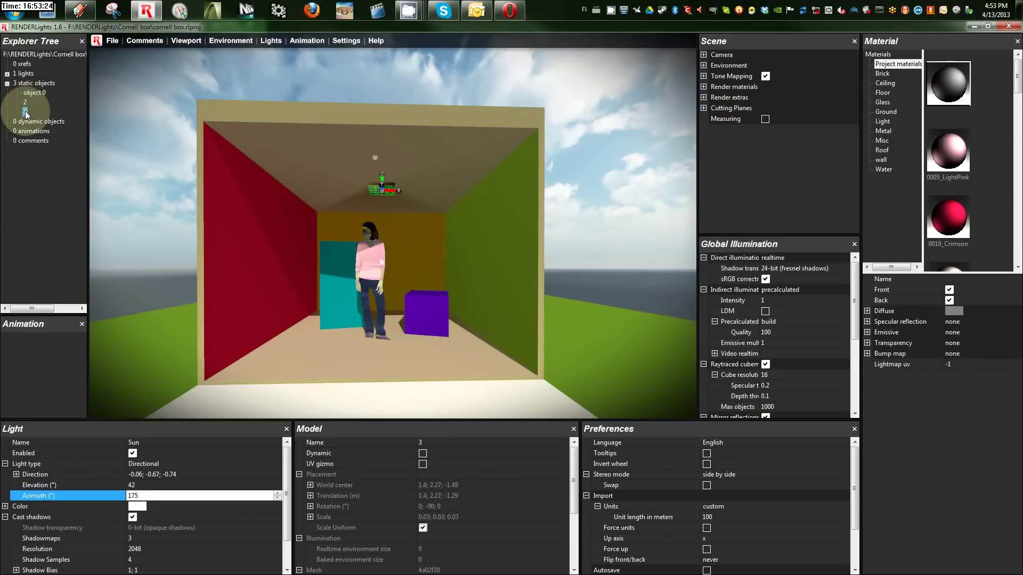
left_click(36, 93)
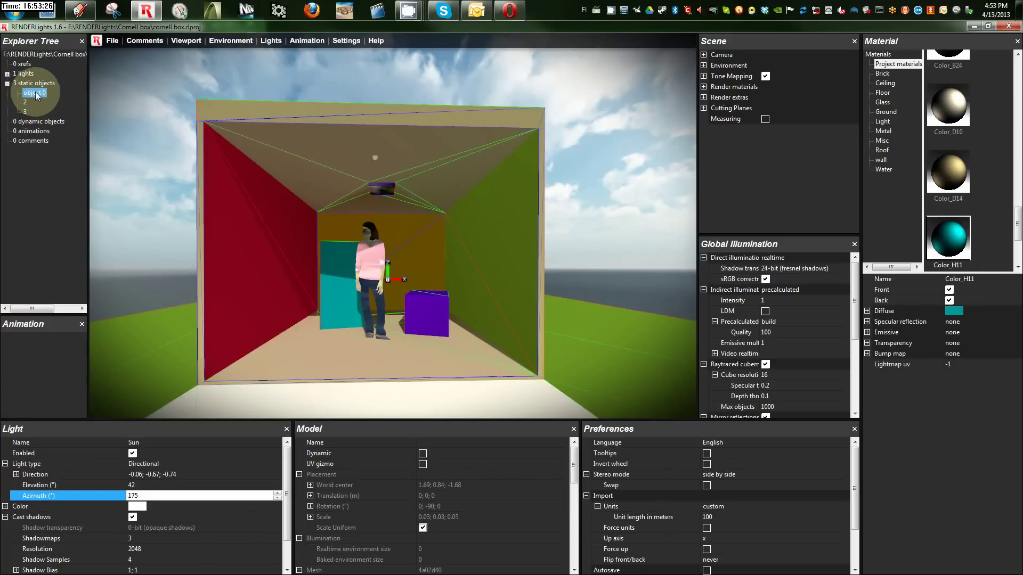
right_click(36, 95)
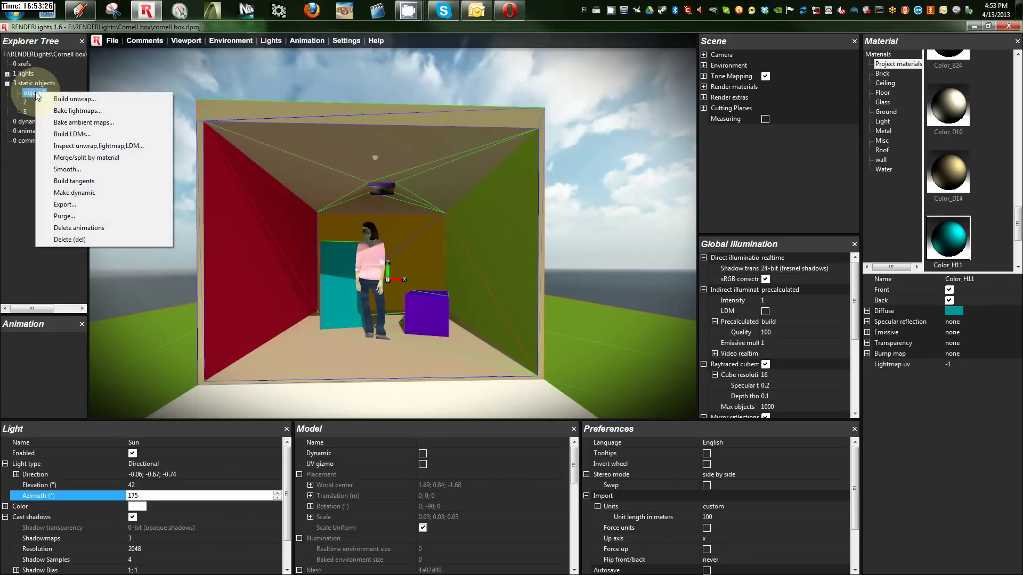
left_click(78, 159)
left_click(350, 238)
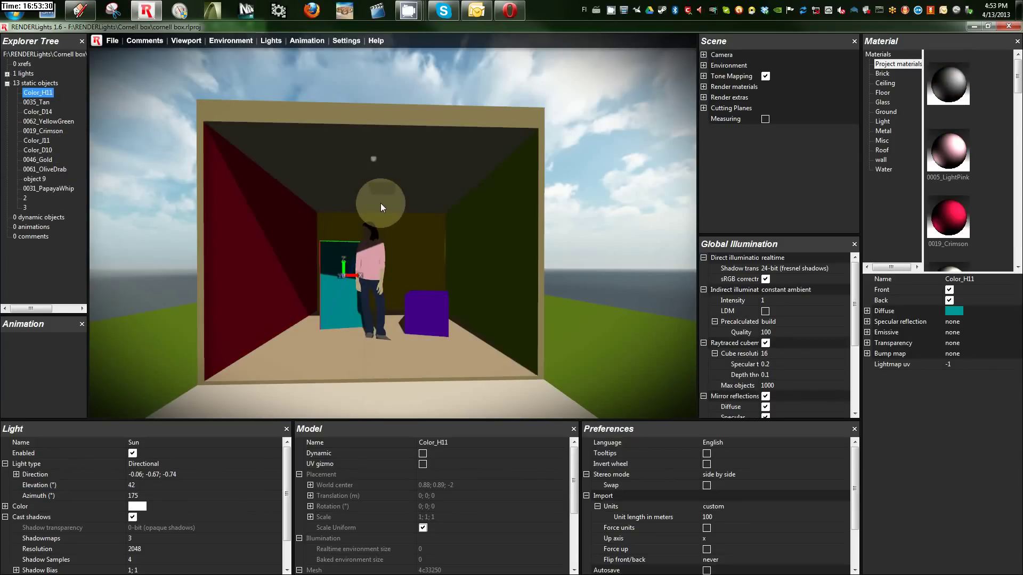
Set indirect illumination to realtime and save the project
mouse_move(381, 203)
left_mouse_down()
mouse_move(411, 203)
mouse_move(373, 248)
mouse_move(462, 292)
left_mouse_up()
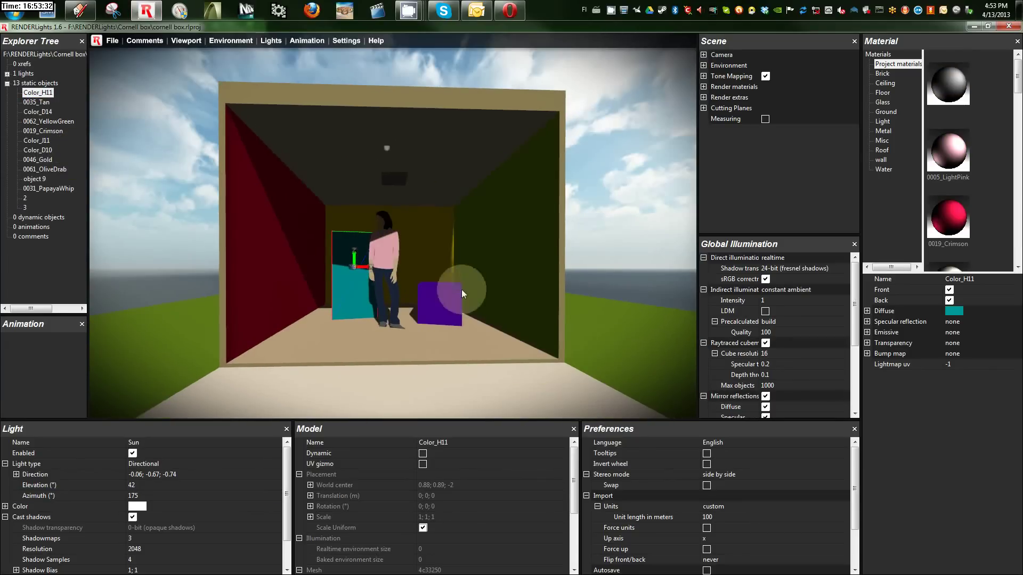
left_click(788, 291)
left_click(789, 292)
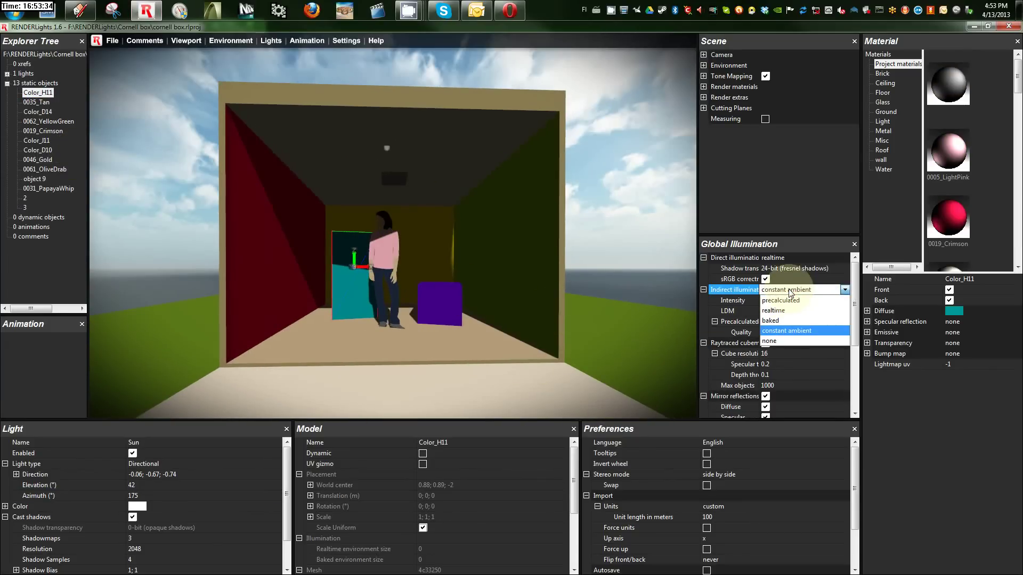
left_click(787, 314)
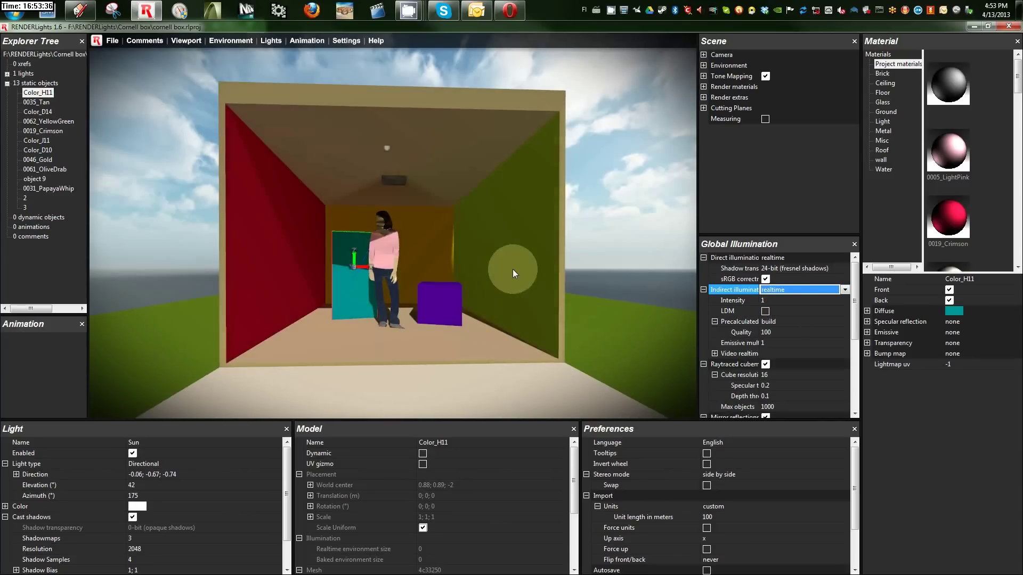
left_click_drag(395, 280, 386, 290)
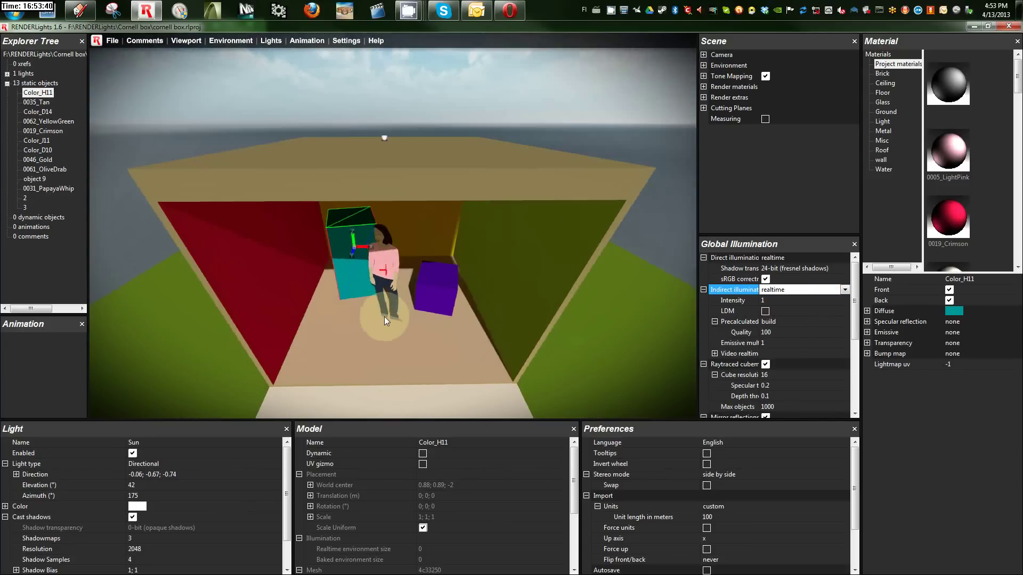
left_click(112, 40)
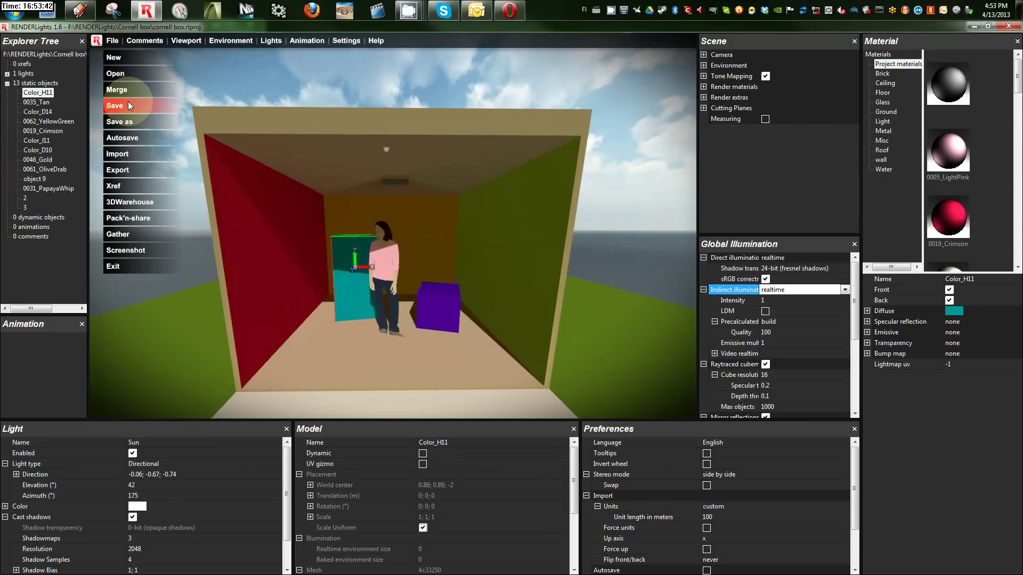
left_click(130, 108)
Inspect the split objects 0035_Tan, 0062_YellowGreen and Color_J11, then select the ceiling light panel
left_click(37, 102)
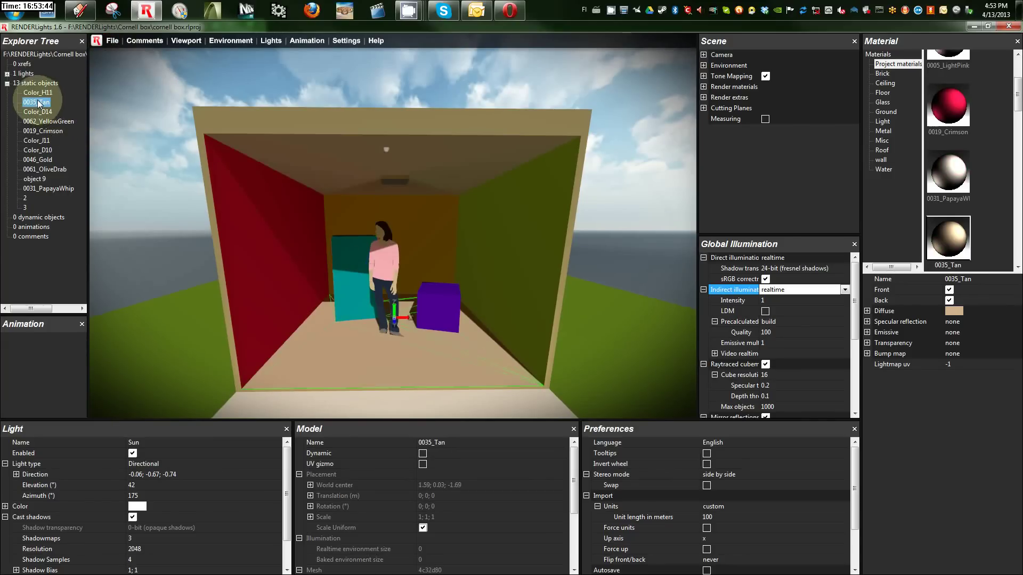
left_click(44, 121)
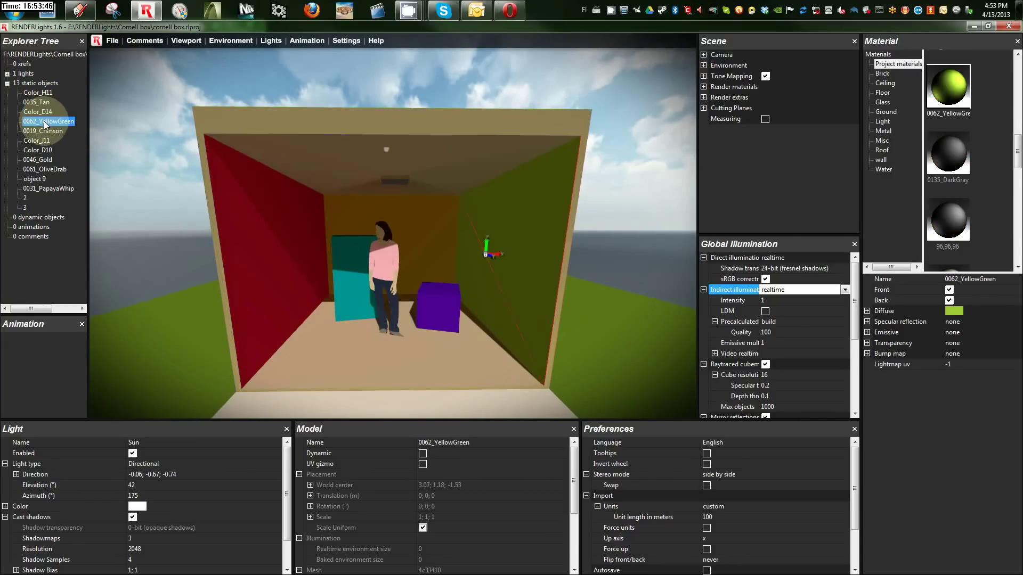
left_click(40, 139)
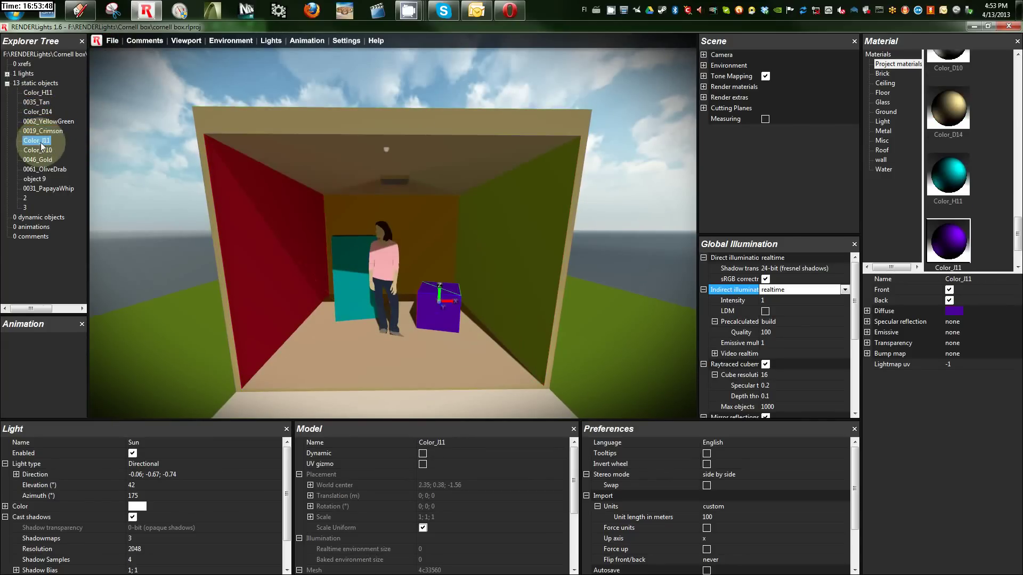
left_click_drag(356, 290, 395, 184)
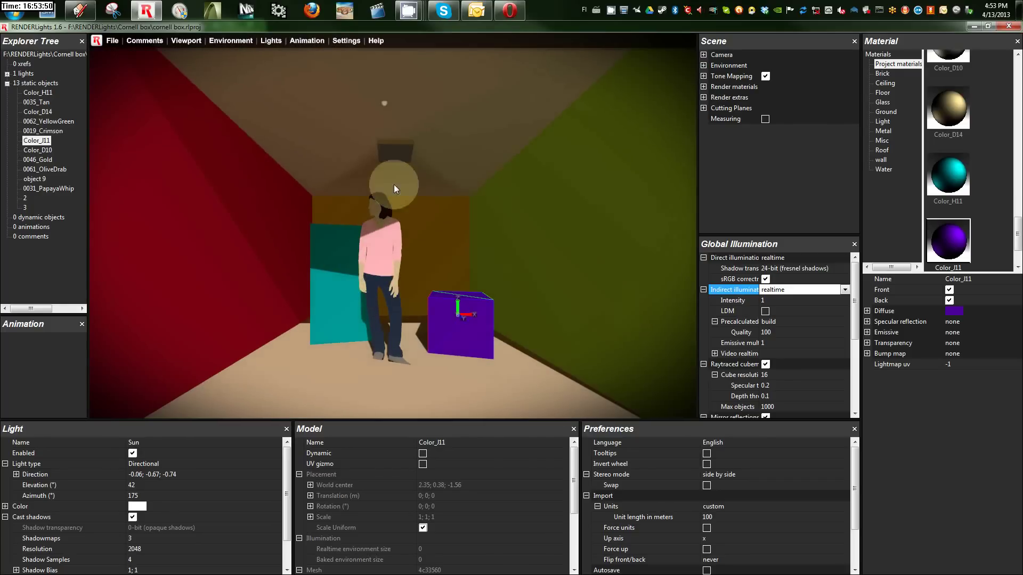
left_click(401, 152)
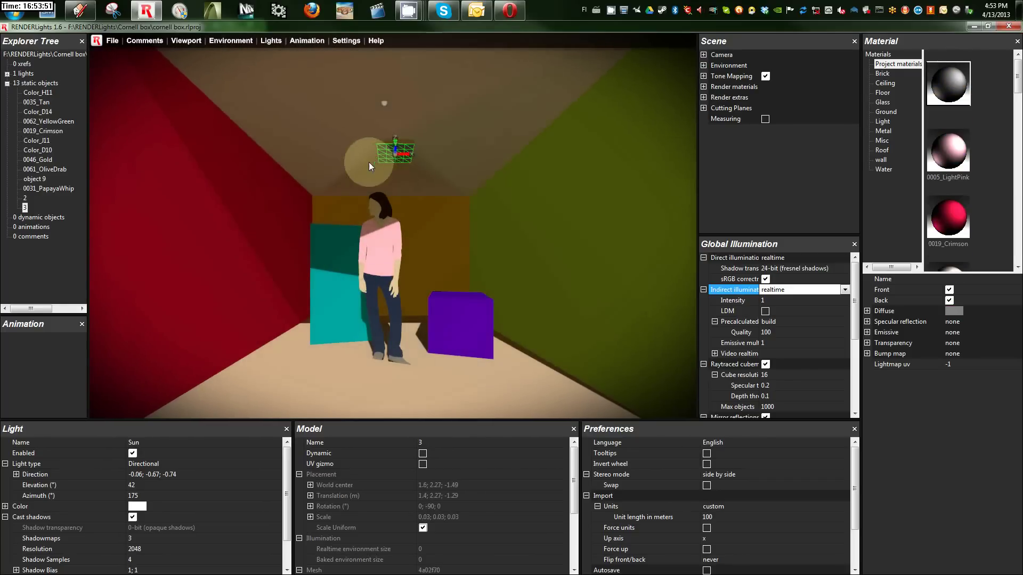
Make the ceiling light panel's emissive colour white
left_click(866, 332)
left_click(953, 342)
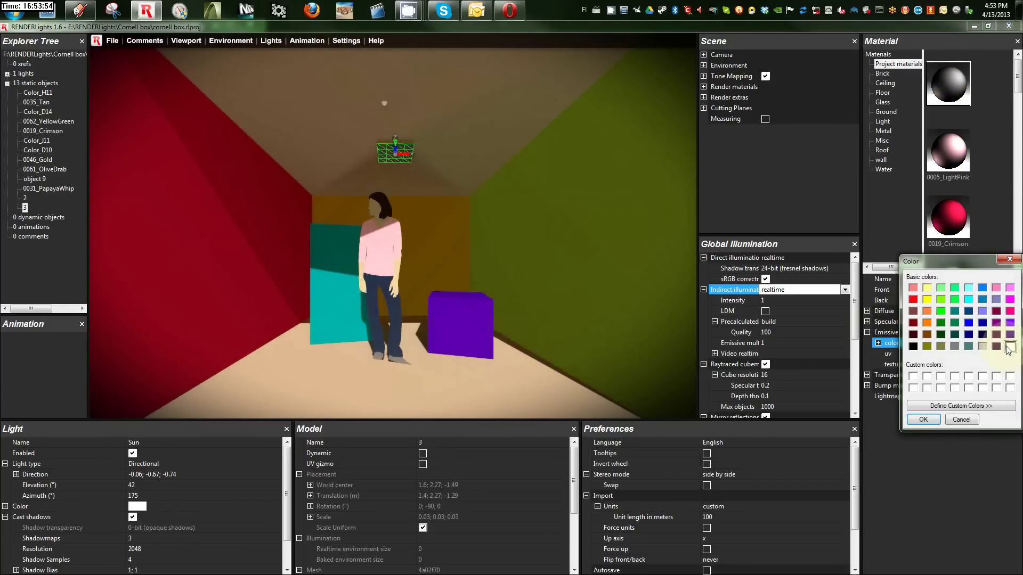
left_click(924, 420)
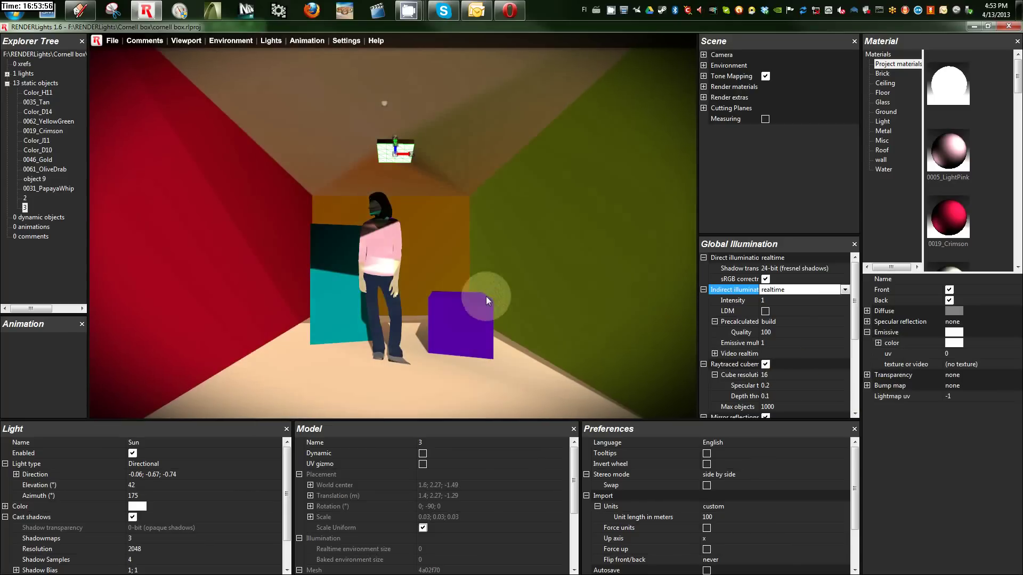
scroll(375, 249, "down", 3)
scroll(381, 291, "down", 3)
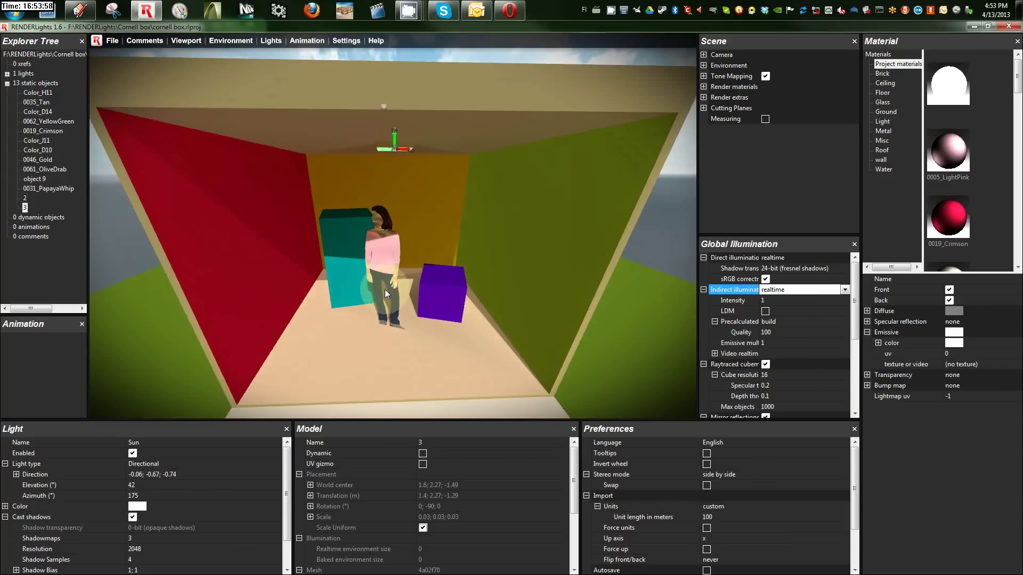
scroll(385, 289, "down", 3)
Turn off the sunlight and switch the environment to Black
left_click(270, 43)
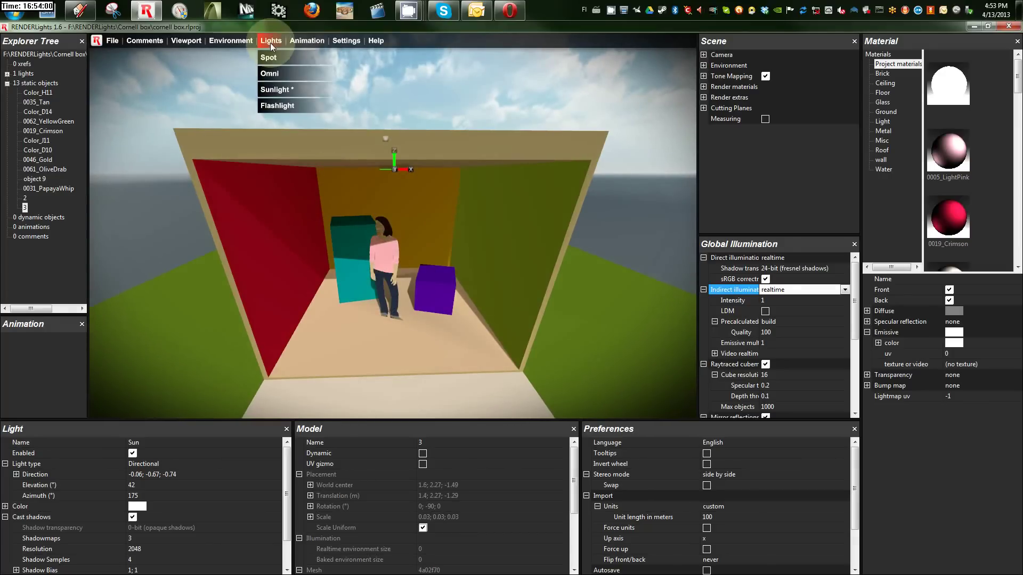
left_click(283, 89)
left_click(242, 48)
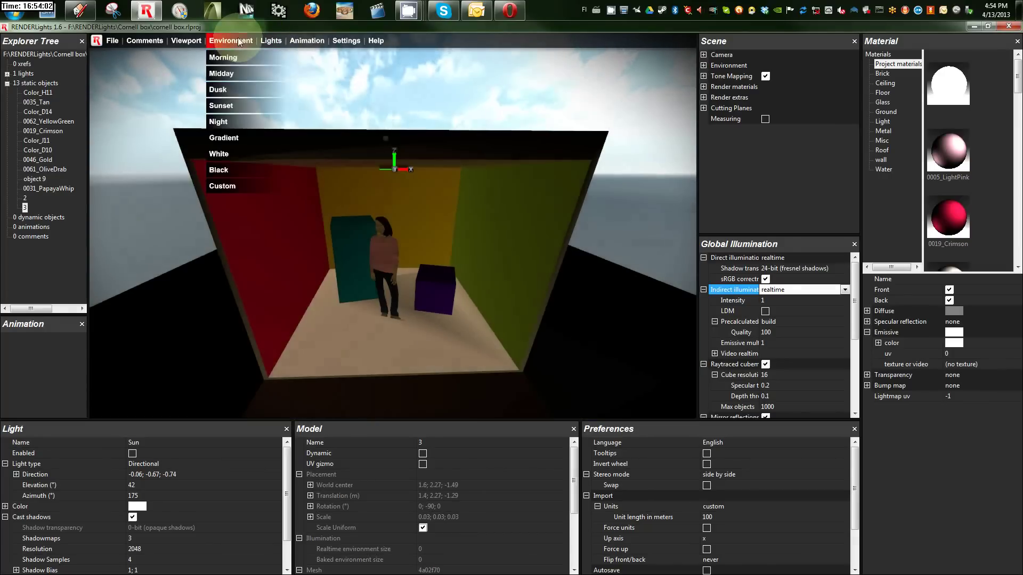
left_click(226, 167)
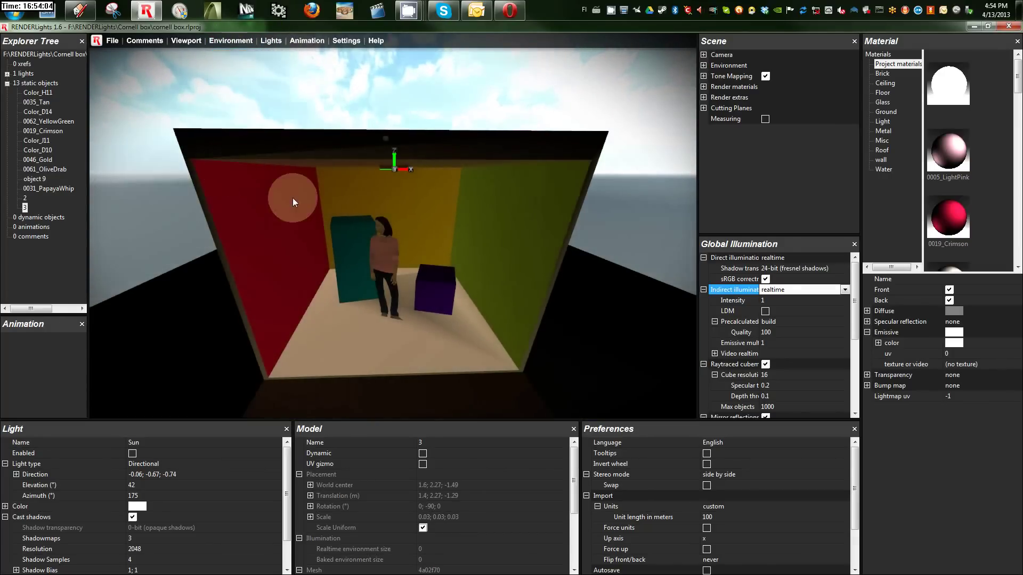
key("Up")
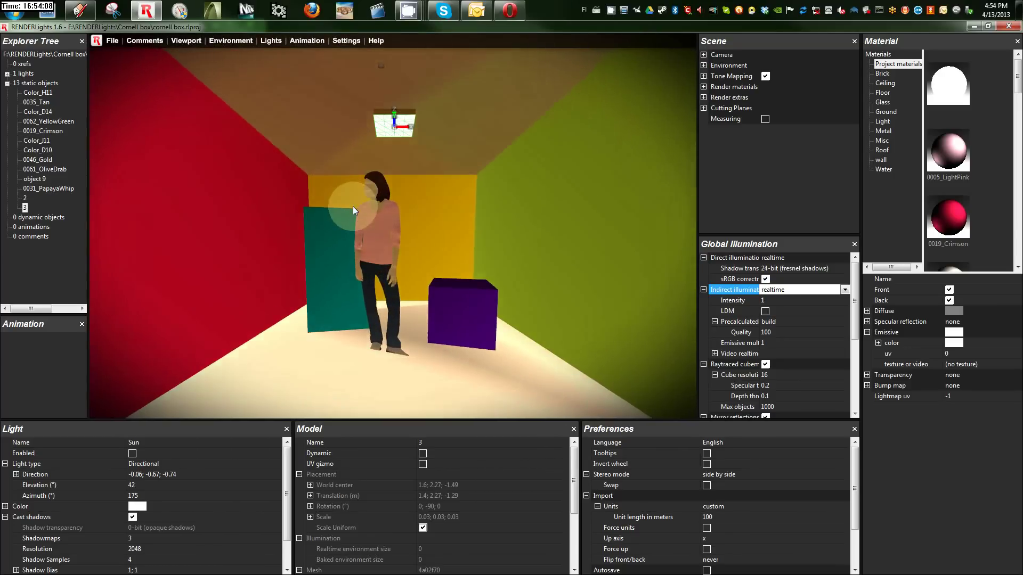
key("Down")
left_click_drag(391, 226, 448, 247)
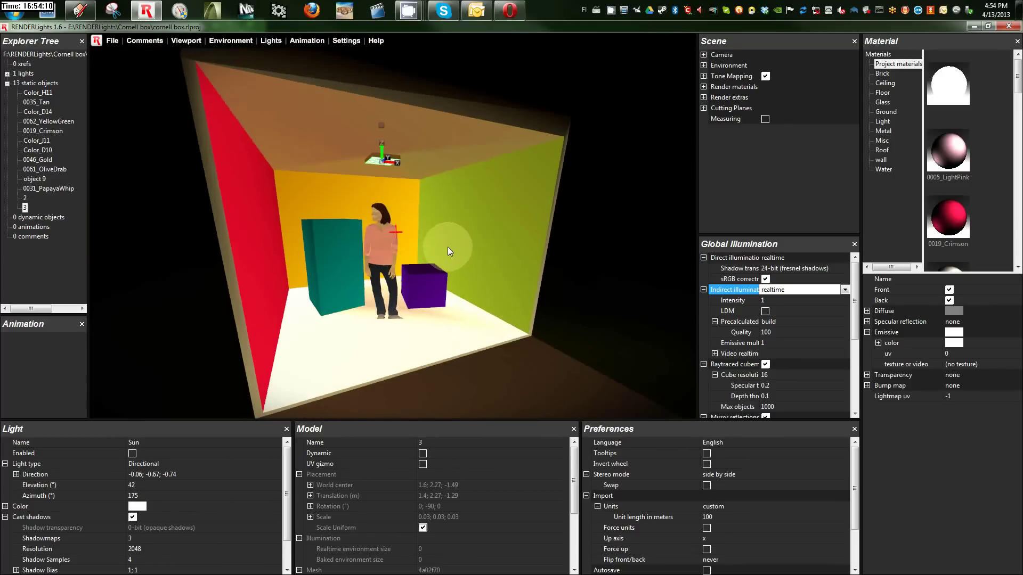
Give the ceiling panel a purple emissive colour at strength 0.82
left_click(953, 343)
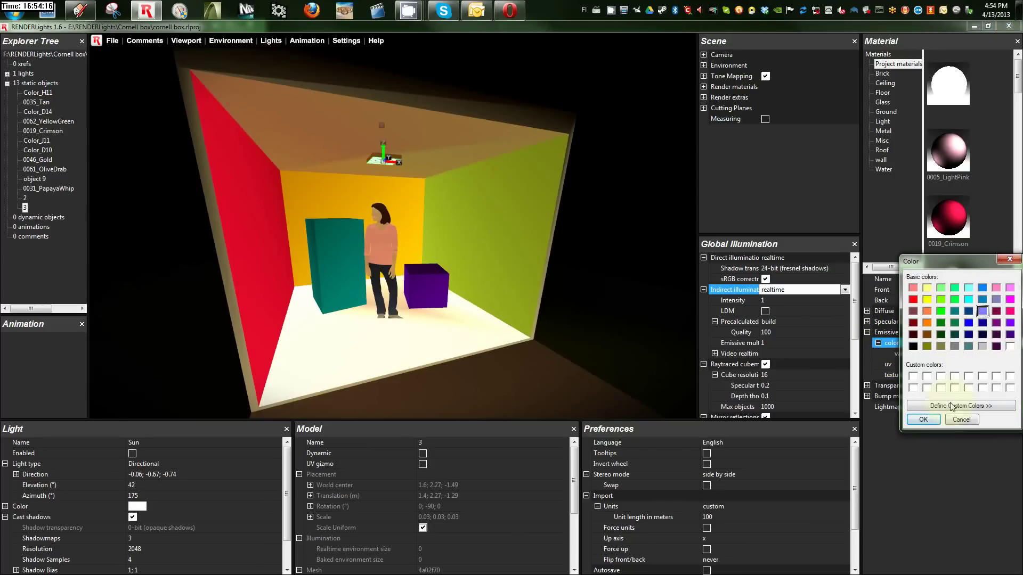
left_click(927, 419)
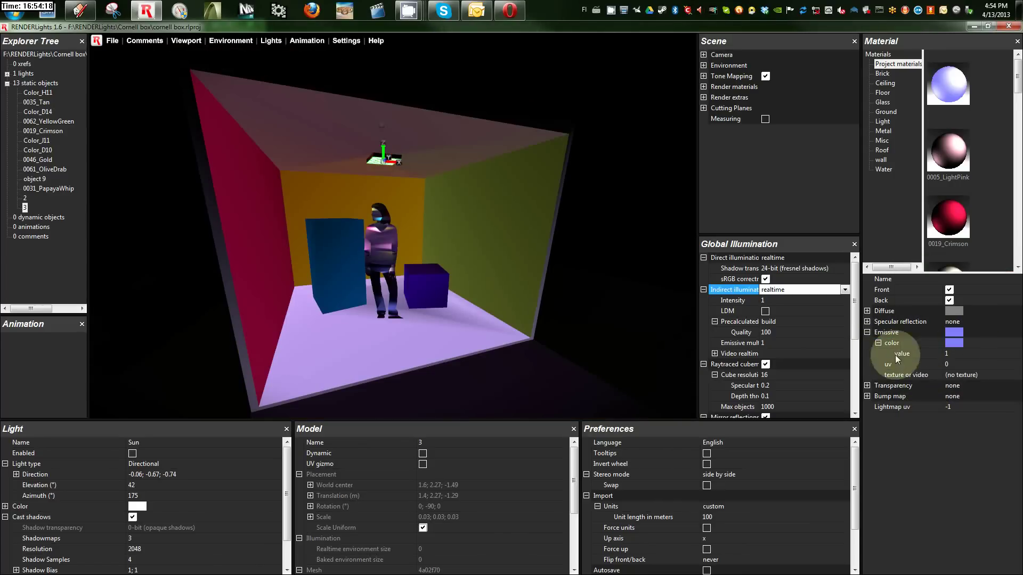
left_click(961, 354)
type("0.82")
mouse_move(1018, 362)
left_mouse_down()
mouse_move(1015, 389)
mouse_move(994, 303)
mouse_move(982, 320)
mouse_move(1002, 369)
left_mouse_up()
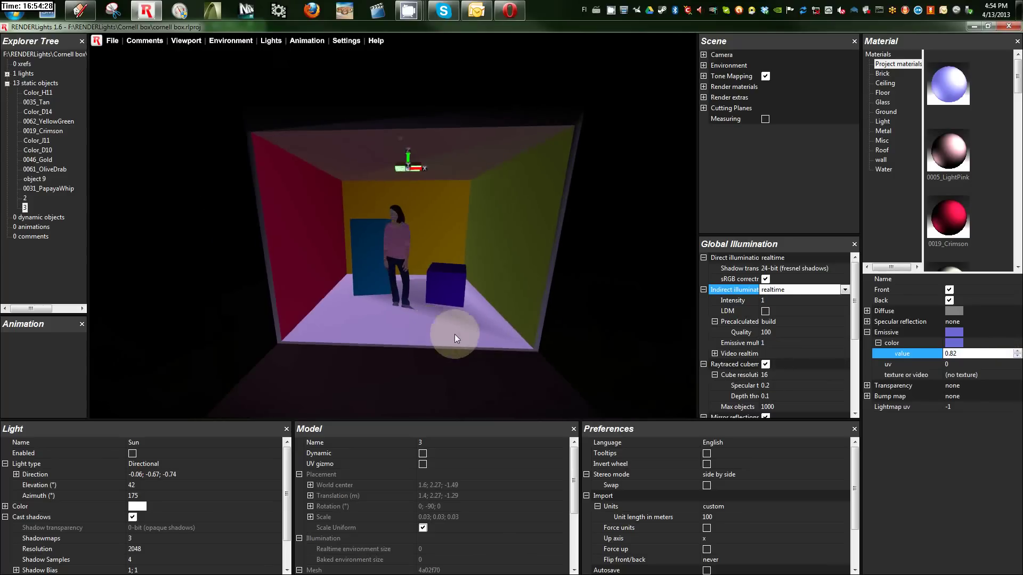
mouse_move(452, 325)
left_mouse_down()
mouse_move(456, 298)
mouse_move(496, 324)
mouse_move(481, 311)
mouse_move(456, 365)
mouse_move(418, 266)
left_mouse_up()
Add a new spot light to the scene and select it
left_click(270, 42)
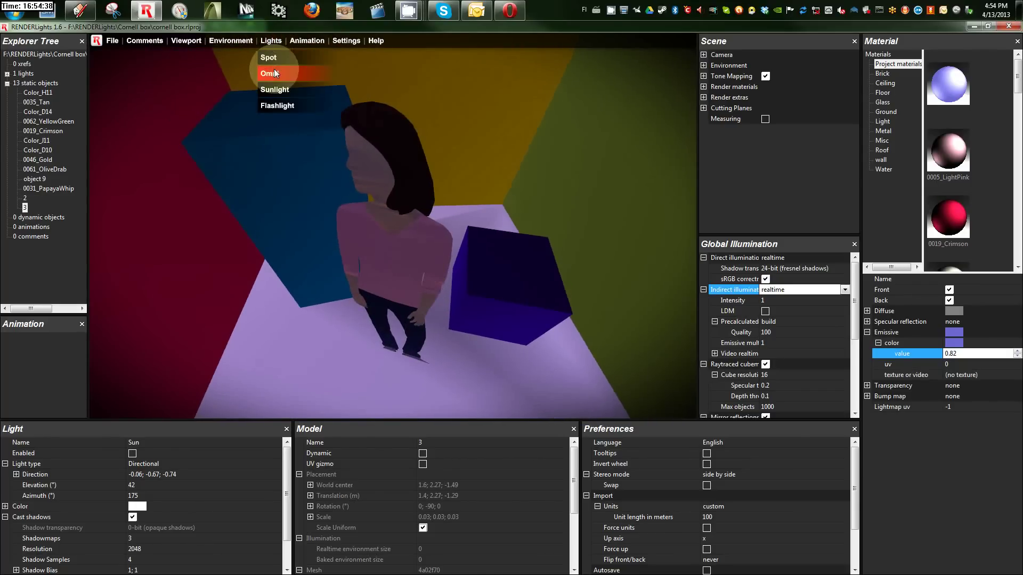
left_click(272, 59)
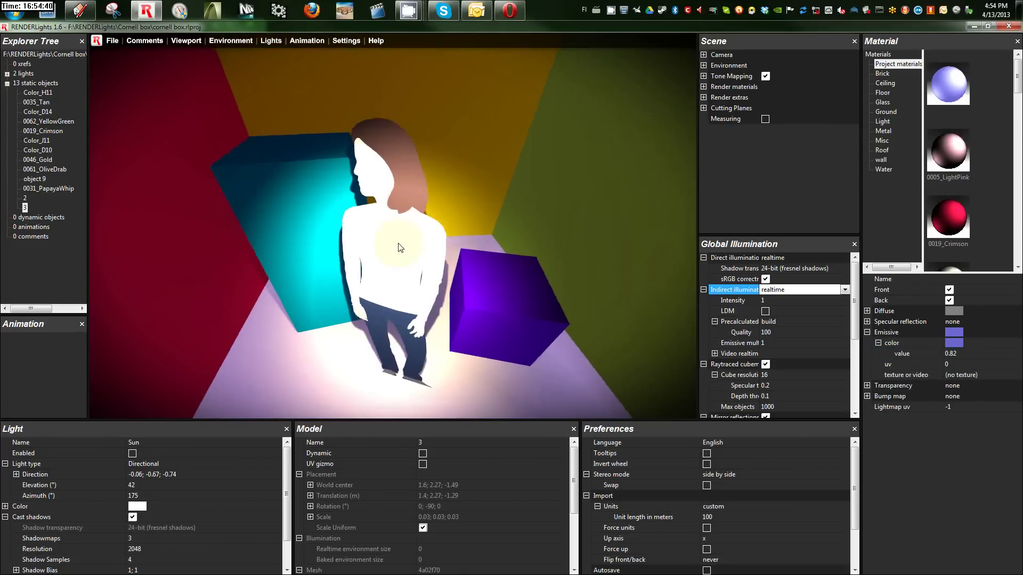
key("Down")
key("Down")
key("Down")
key("Down")
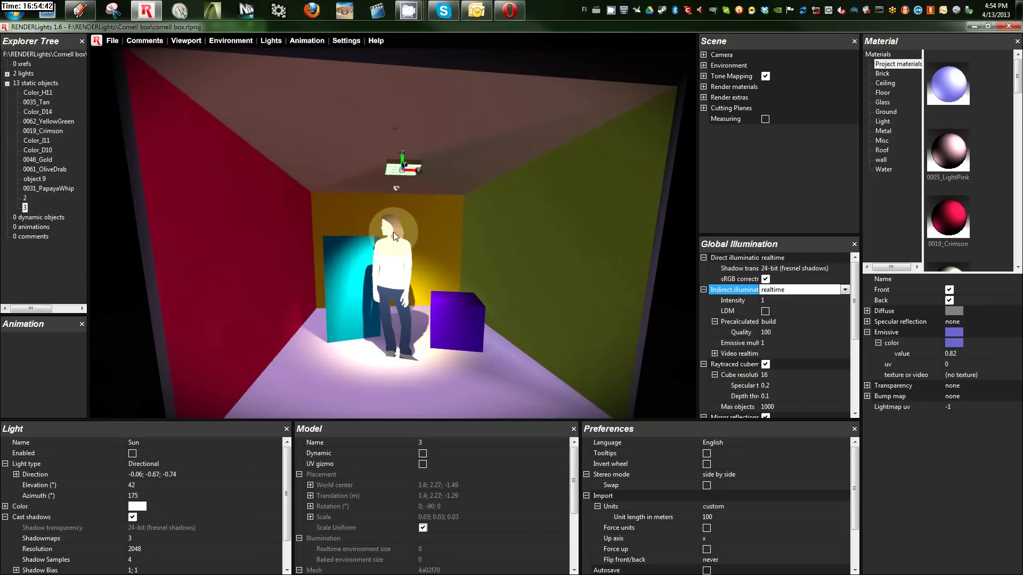
left_click(396, 192)
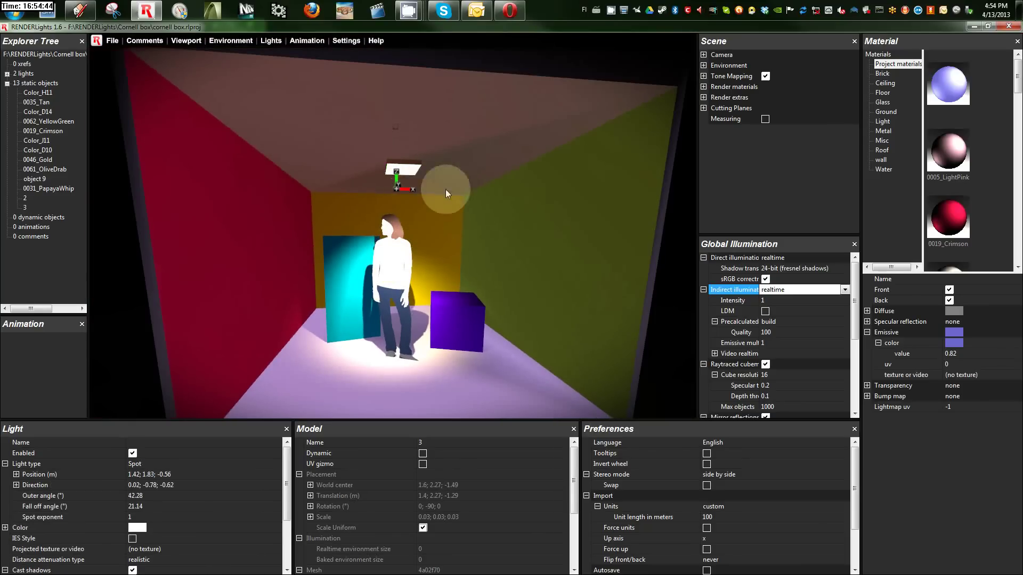
Move the spot light high on the left and aim it at the red wall
mouse_move(446, 190)
left_mouse_down()
mouse_move(368, 207)
mouse_move(297, 193)
left_mouse_up()
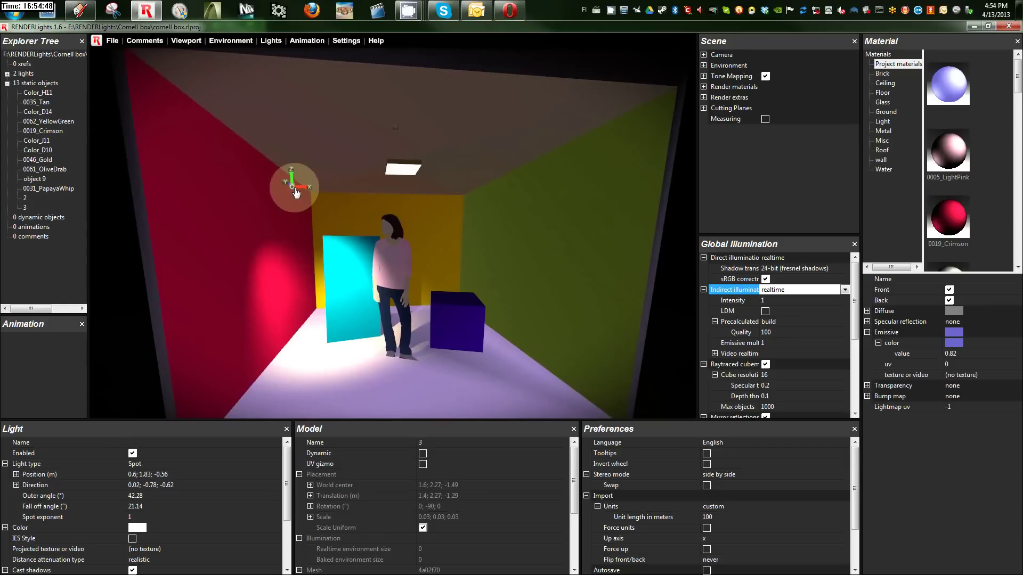
mouse_move(312, 192)
left_mouse_down()
mouse_move(316, 219)
mouse_move(182, 190)
mouse_move(367, 180)
left_mouse_up()
mouse_move(479, 189)
left_mouse_down()
mouse_move(488, 191)
mouse_move(266, 194)
mouse_move(213, 179)
mouse_move(293, 189)
mouse_move(280, 85)
mouse_move(287, 118)
left_mouse_up()
scroll(293, 217, "down", 3)
mouse_move(258, 231)
left_mouse_down()
mouse_move(328, 258)
mouse_move(280, 239)
left_mouse_up()
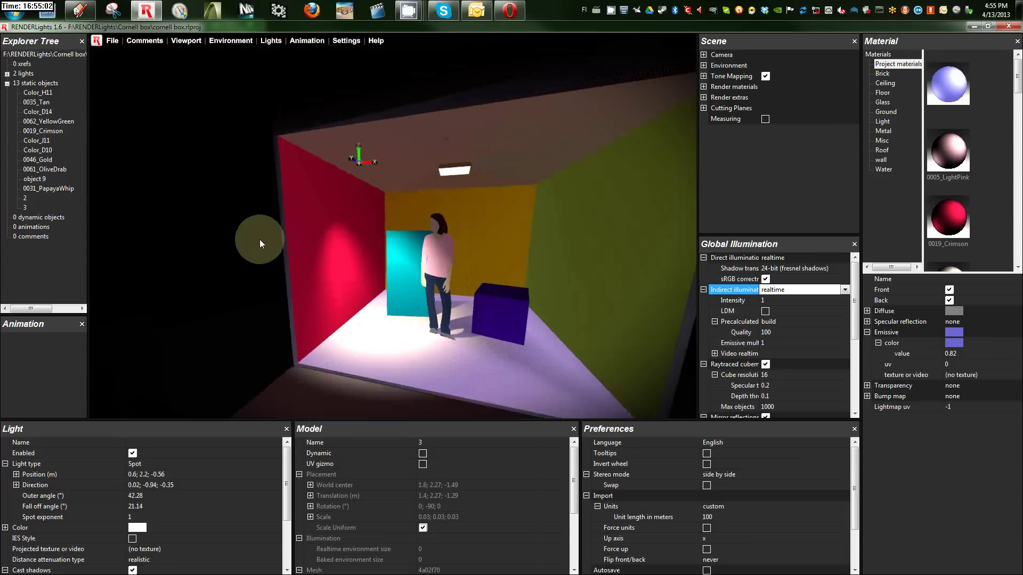
scroll(280, 238, "up", 2)
scroll(352, 245, "up", 3)
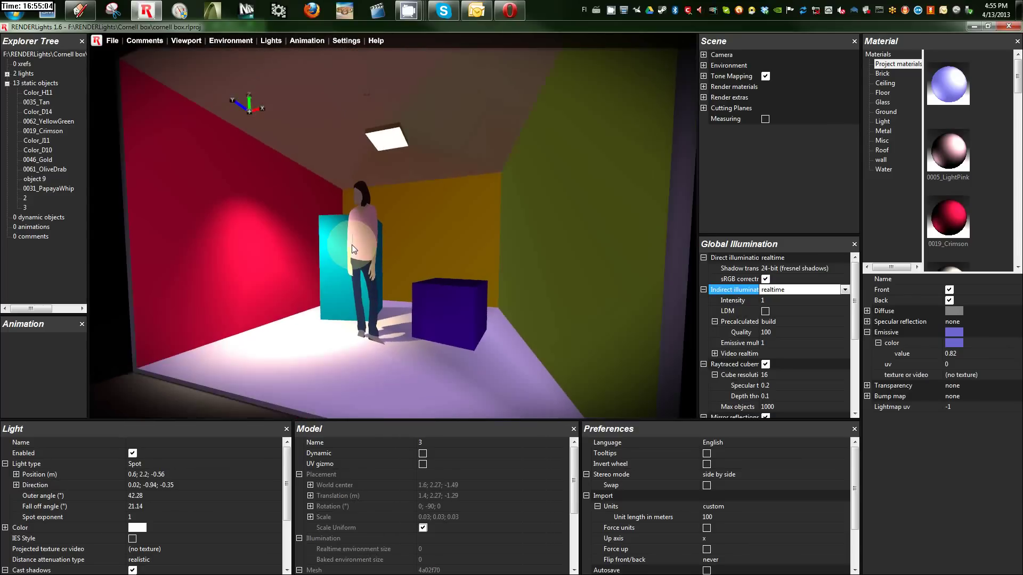
mouse_move(353, 246)
left_mouse_down()
mouse_move(270, 139)
mouse_move(246, 126)
mouse_move(233, 140)
mouse_move(261, 132)
left_mouse_up()
Aim the spot at the floor and give it the CSVRN40SML11.ies.png IES profile
left_click(269, 130)
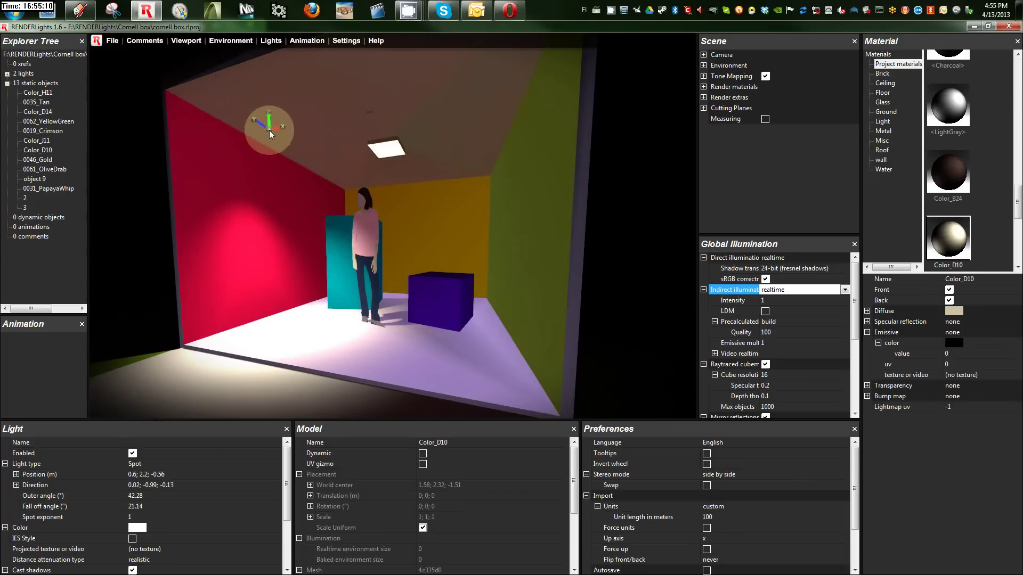
left_click(133, 540)
left_click(246, 554)
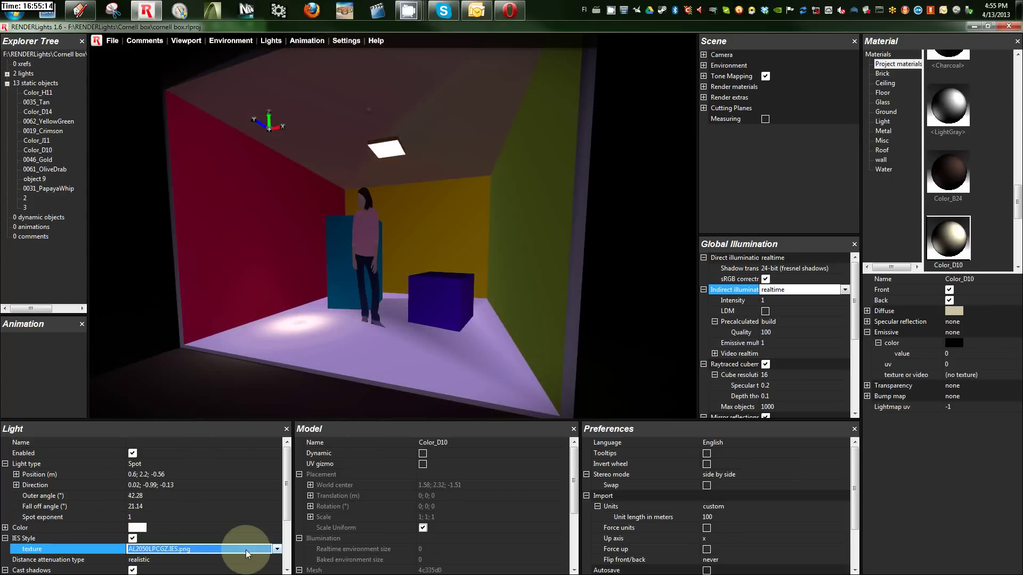
left_click(246, 554)
left_click(220, 490)
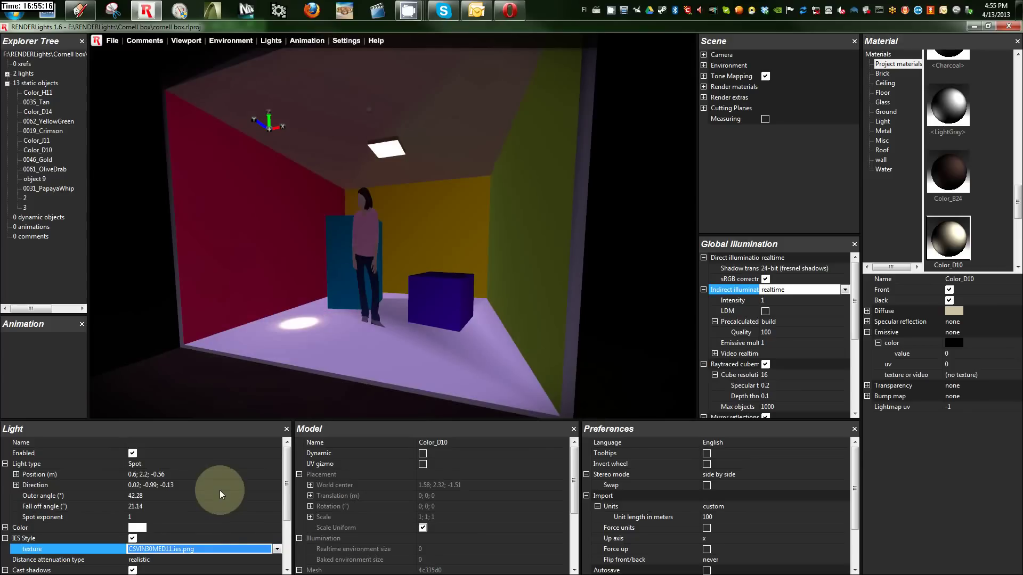
left_click(213, 549)
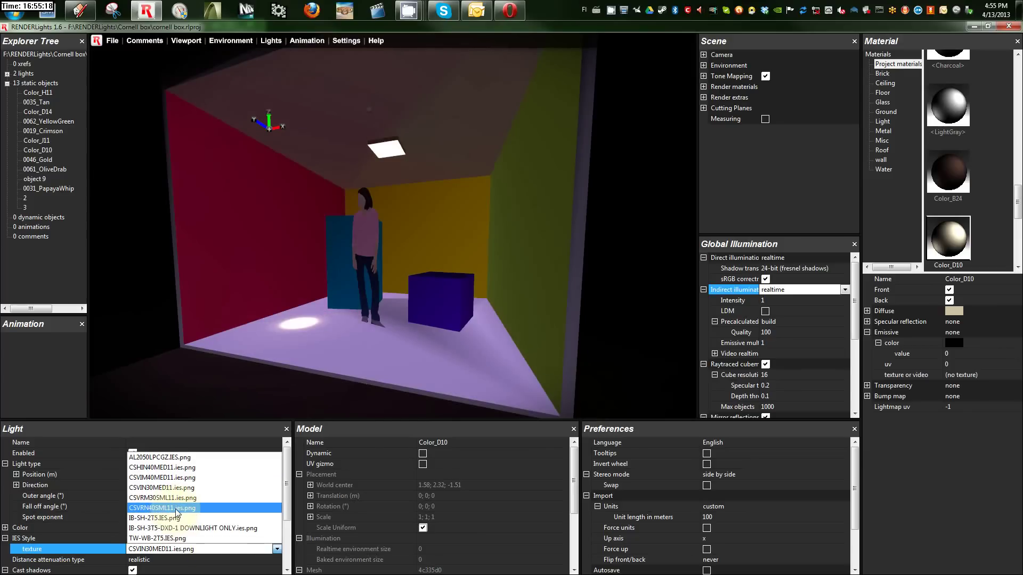
left_click(178, 510)
left_click(256, 497)
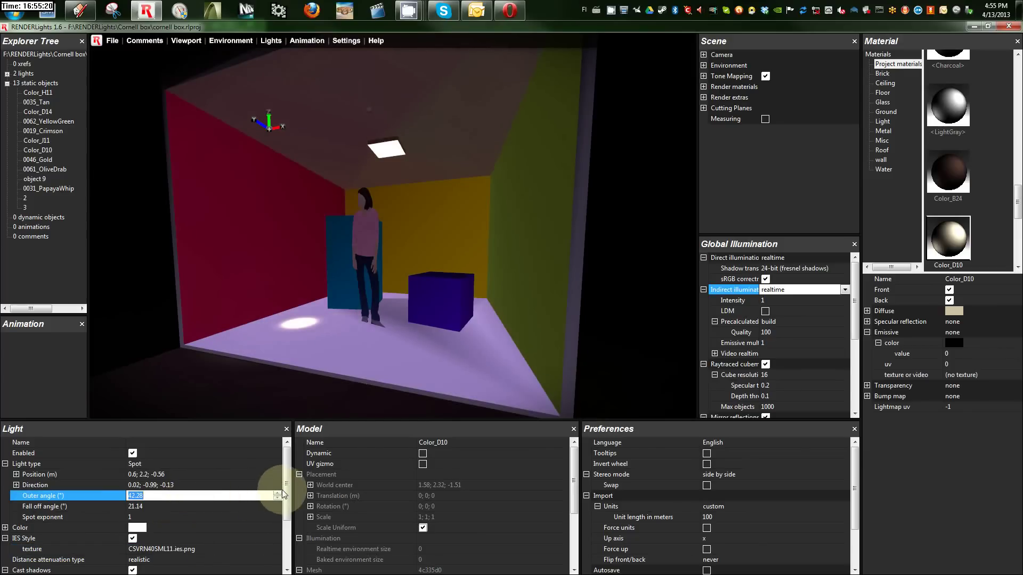
Widen the spot's outer angle to 70.28° and move it toward the green wall
left_click_drag(279, 493, 274, 476)
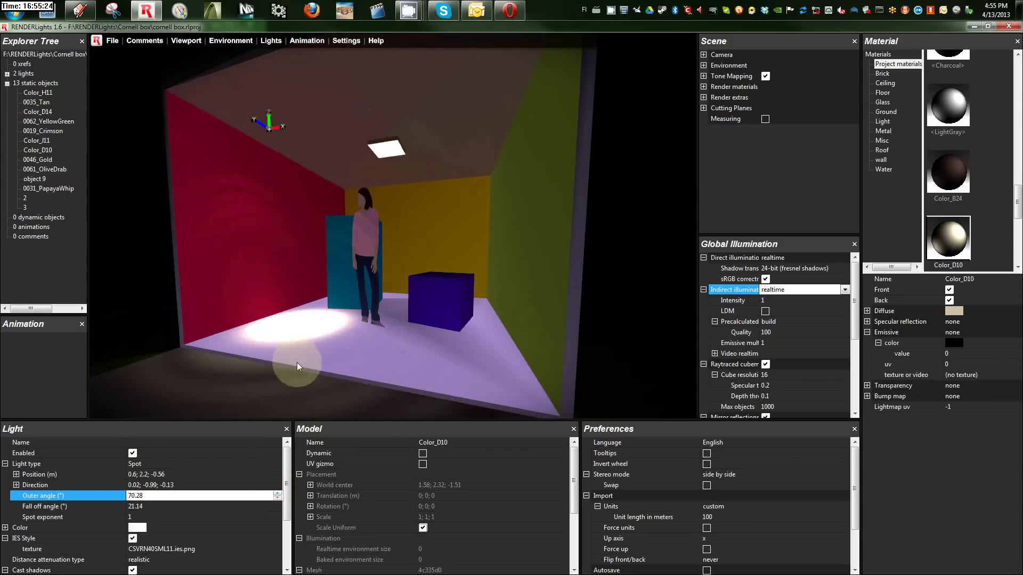
right_click_drag(296, 363, 284, 220)
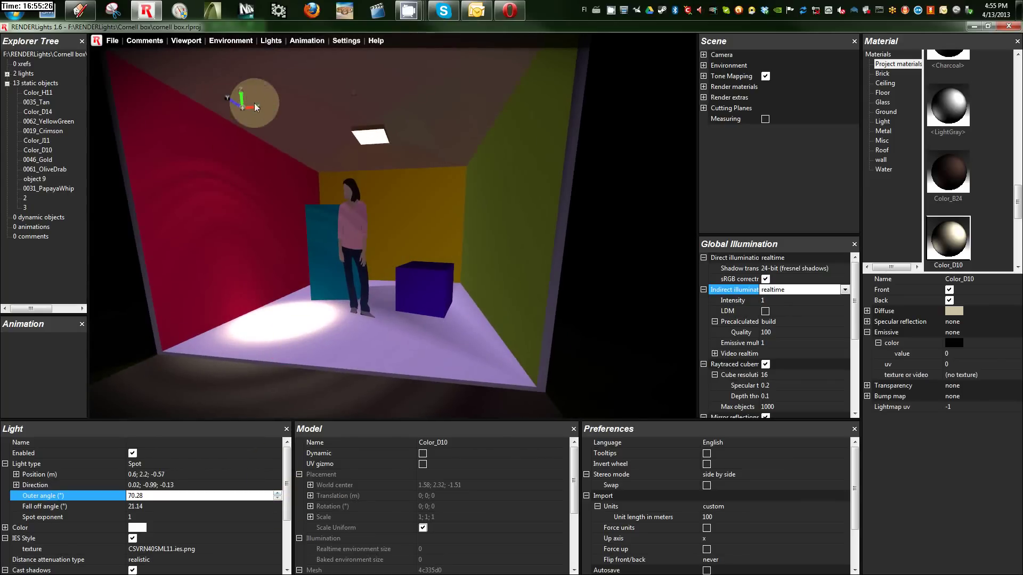
mouse_move(255, 107)
left_mouse_down()
mouse_move(327, 135)
mouse_move(388, 191)
left_mouse_up()
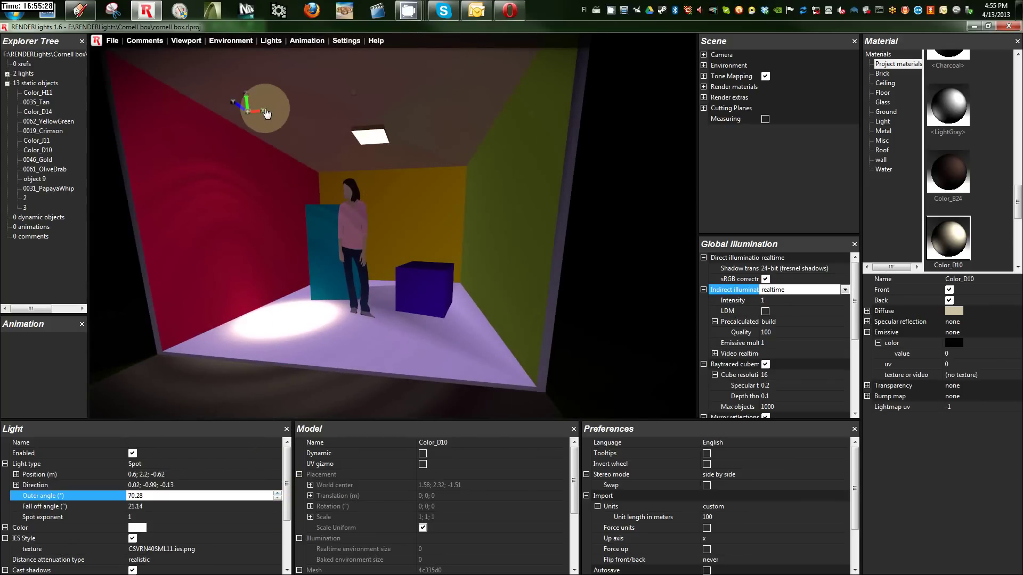
left_click_drag(266, 114, 479, 140)
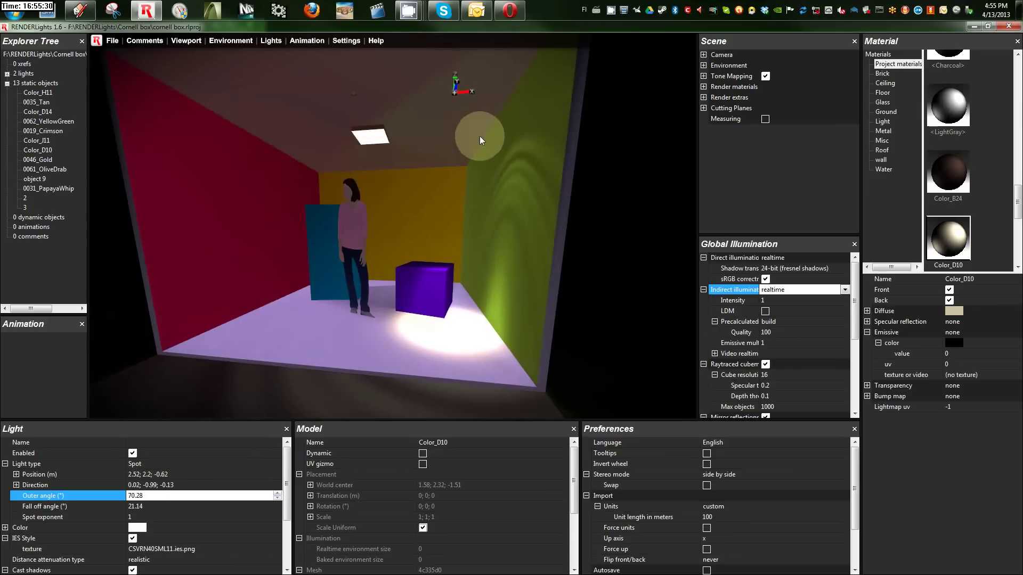
Copy the spot light to add more lights, bringing the scene to 4
mouse_move(382, 245)
left_mouse_down()
mouse_move(393, 249)
mouse_move(513, 154)
mouse_move(351, 228)
mouse_move(395, 245)
mouse_move(403, 161)
mouse_move(260, 219)
mouse_move(327, 251)
mouse_move(276, 250)
mouse_move(275, 258)
mouse_move(334, 257)
mouse_move(336, 286)
mouse_move(353, 286)
mouse_move(350, 312)
mouse_move(395, 333)
mouse_move(364, 317)
left_mouse_up()
mouse_move(450, 305)
left_mouse_down()
mouse_move(459, 303)
mouse_move(199, 292)
mouse_move(366, 302)
left_mouse_up()
scroll(366, 302, "up", 3)
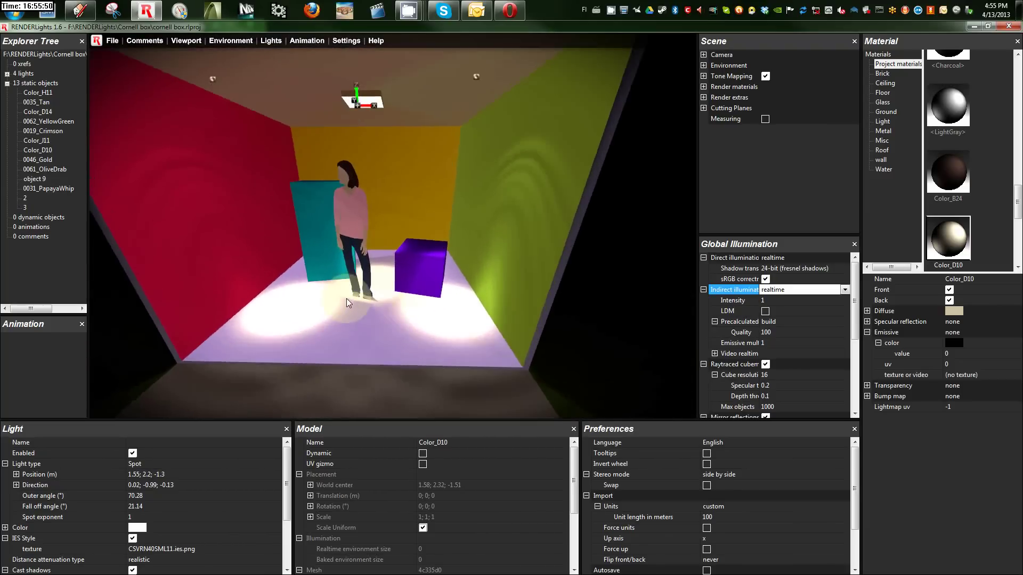
Give the 0035_Tan floor a light-grey specular reflection
left_click(366, 318)
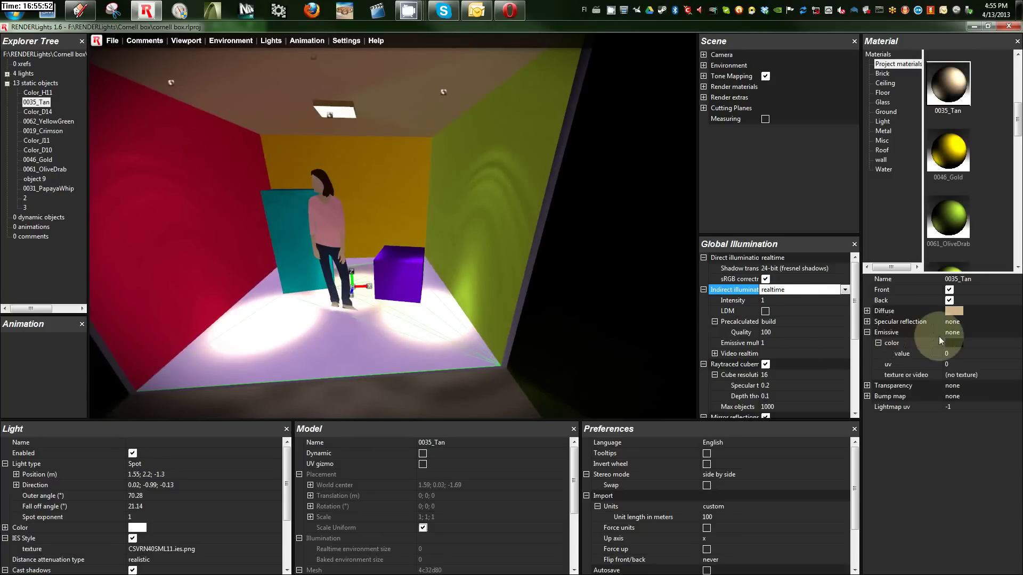
left_click(867, 322)
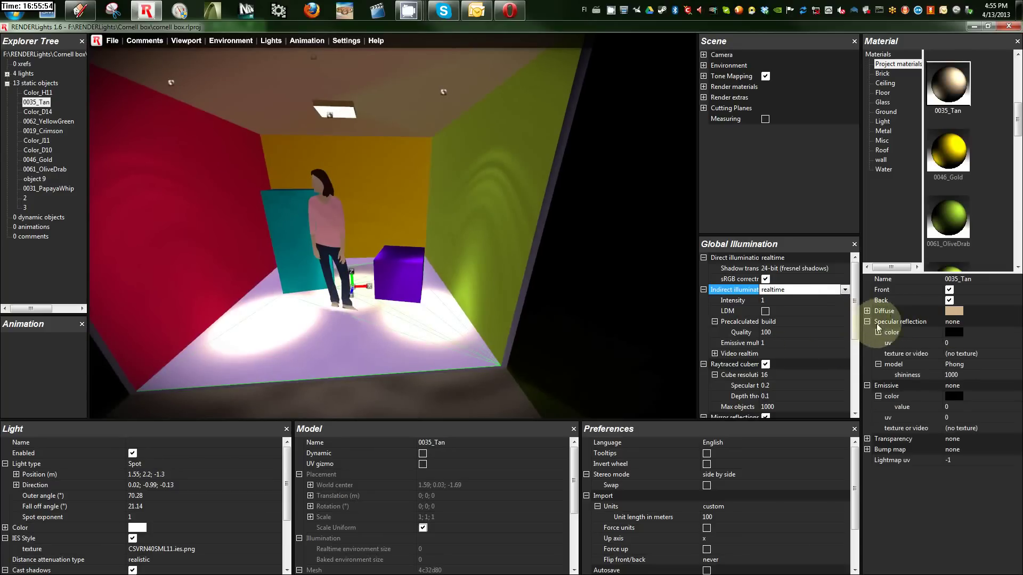
left_click(954, 333)
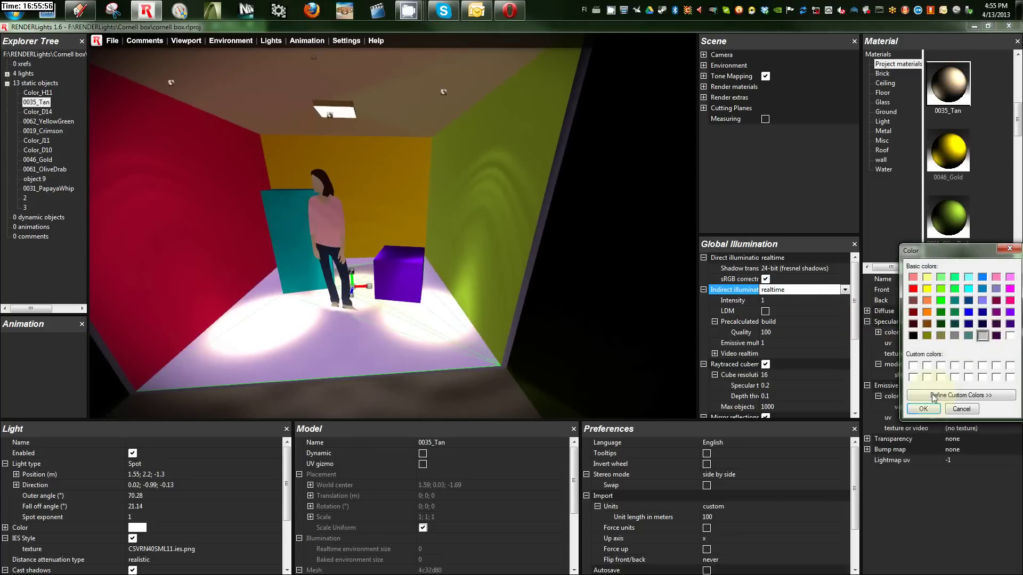
left_click(923, 409)
mouse_move(392, 340)
left_mouse_down()
mouse_move(347, 331)
mouse_move(396, 336)
left_mouse_up()
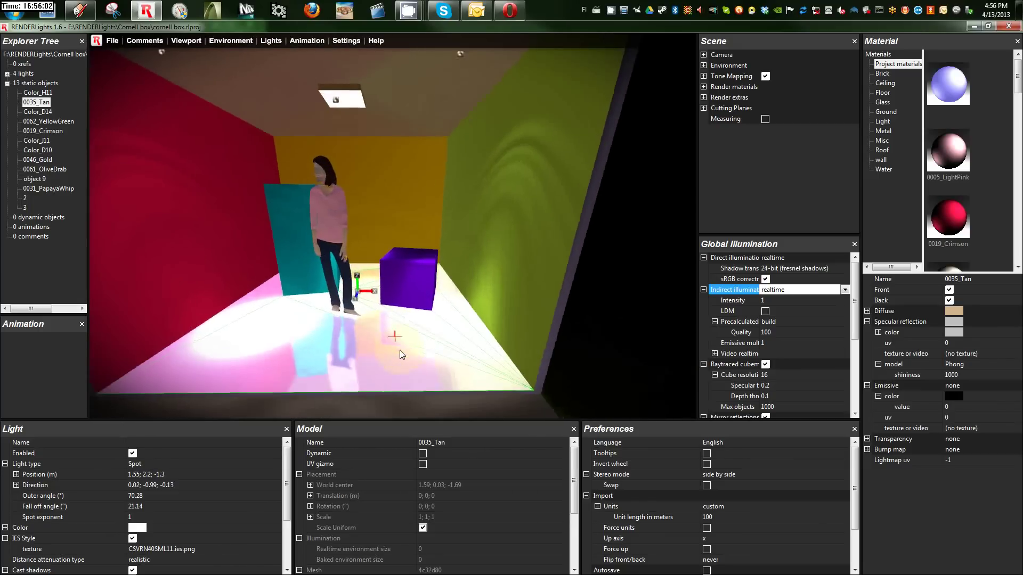
Darken the floor's diffuse colour value to 0.31
left_click(867, 311)
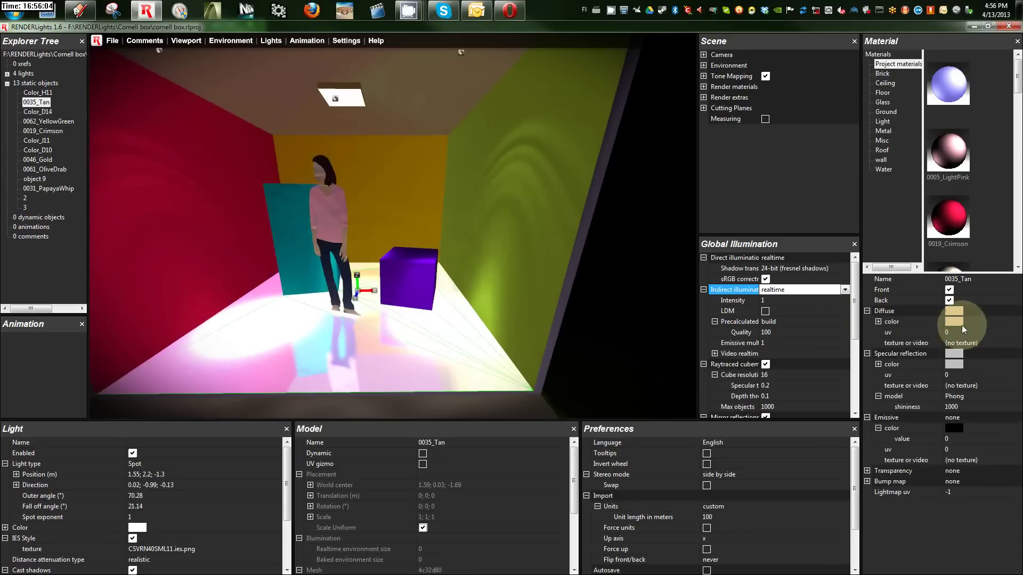
left_click(954, 321)
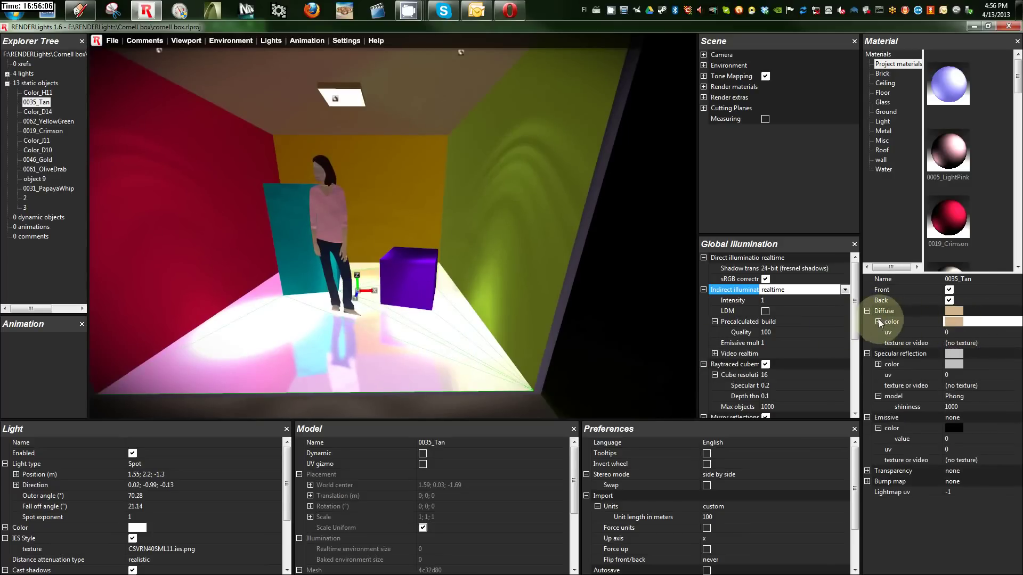
double_click(910, 322)
left_click(959, 332)
left_click(1018, 335)
mouse_move(1017, 334)
left_mouse_down()
mouse_move(1019, 363)
mouse_move(1016, 354)
left_mouse_up()
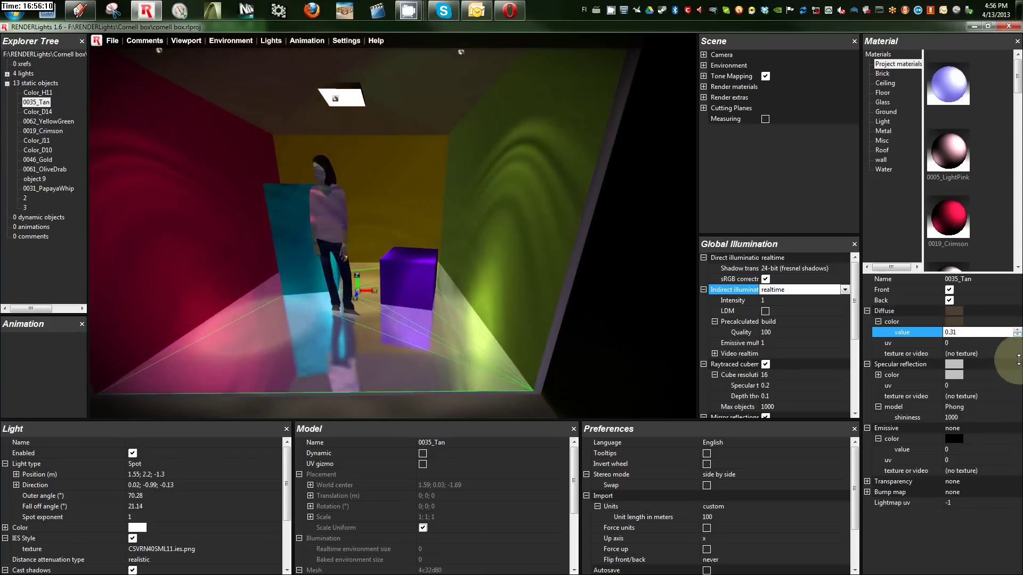
mouse_move(370, 304)
left_mouse_down()
mouse_move(420, 301)
mouse_move(403, 288)
left_mouse_up()
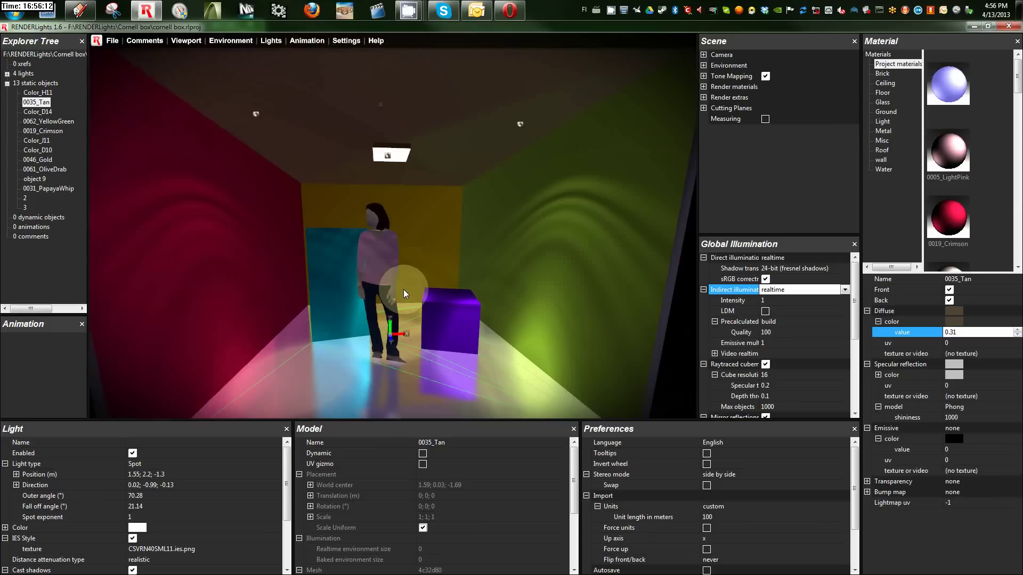
left_click_drag(479, 321, 455, 310)
left_click(547, 272)
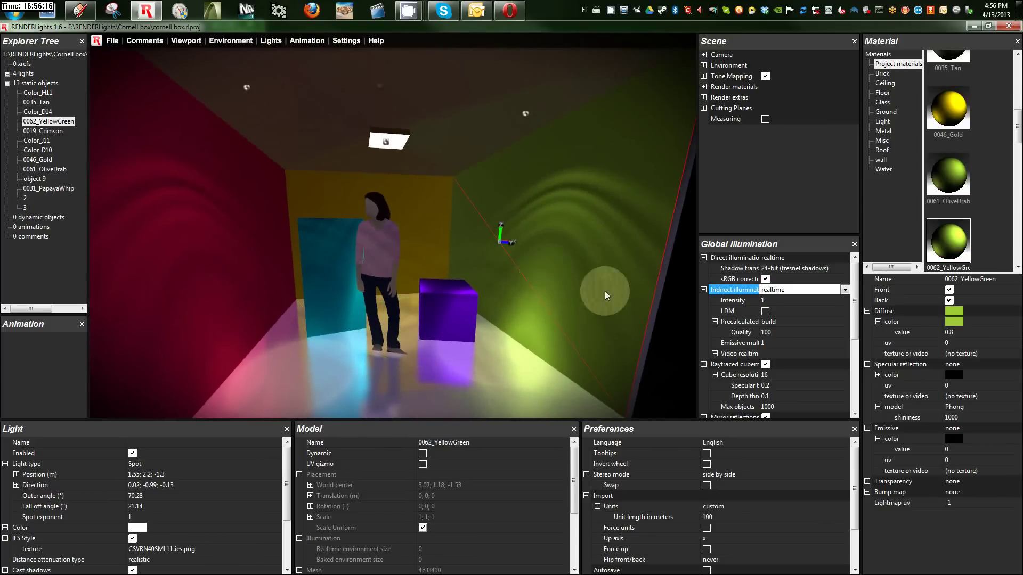
Give the green wall a green specular using Blinn-Torrance-Sparrow with roughness 0.14
left_click(956, 376)
left_click(955, 331)
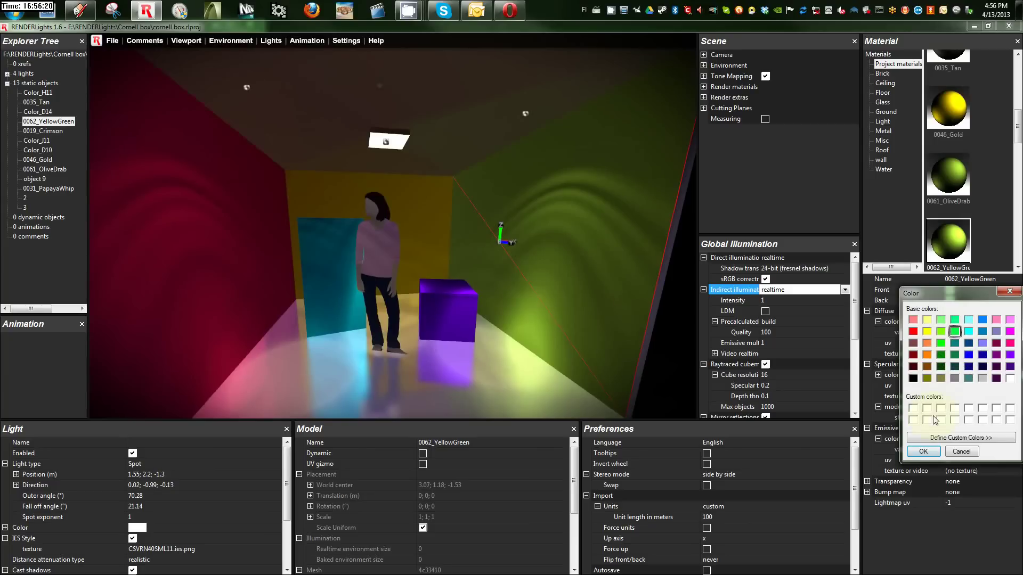
left_click(925, 450)
mouse_move(549, 299)
left_mouse_down()
mouse_move(613, 299)
mouse_move(516, 305)
mouse_move(567, 306)
left_mouse_up()
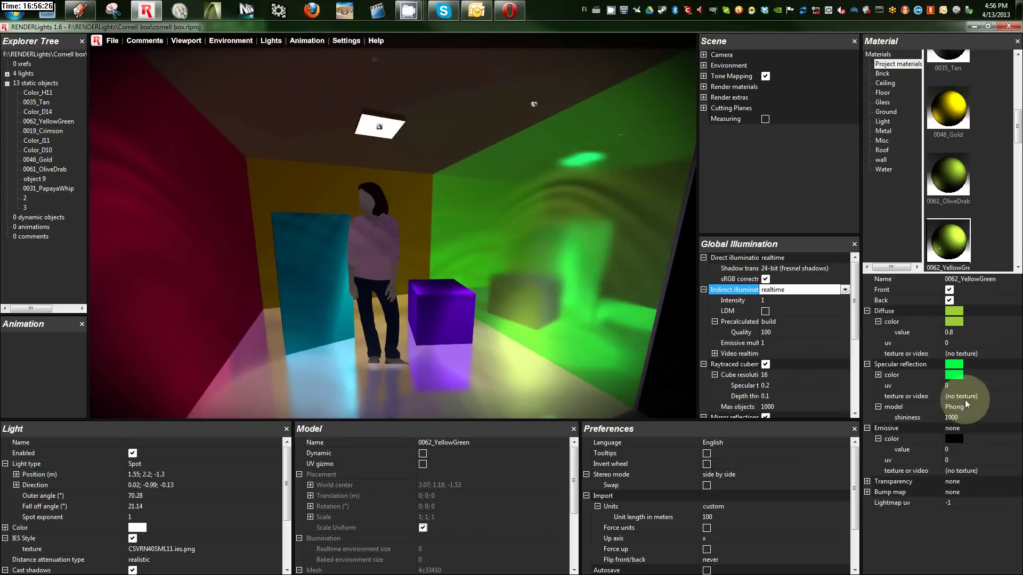
left_click(959, 408)
left_click(970, 427)
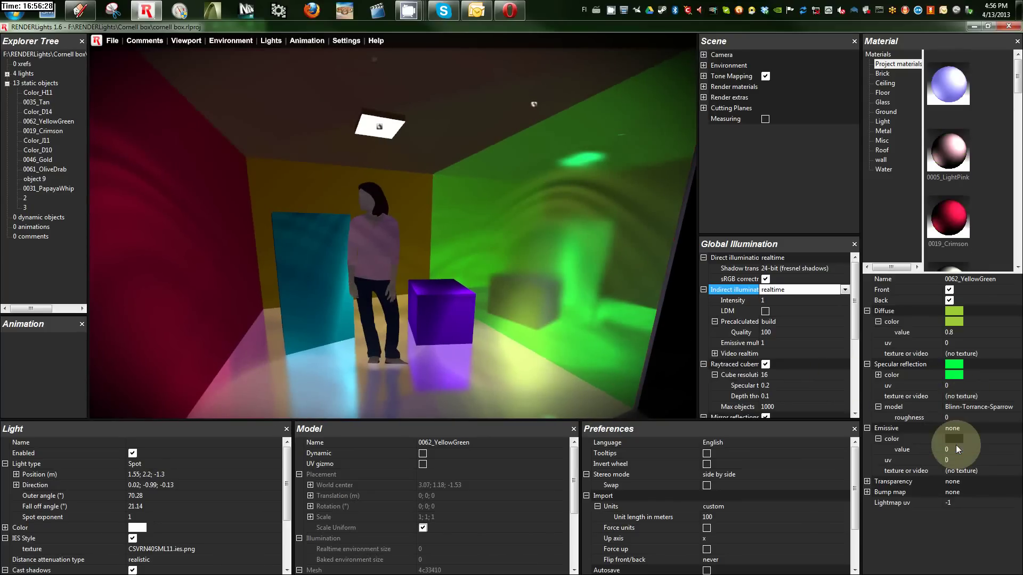
left_click(971, 418)
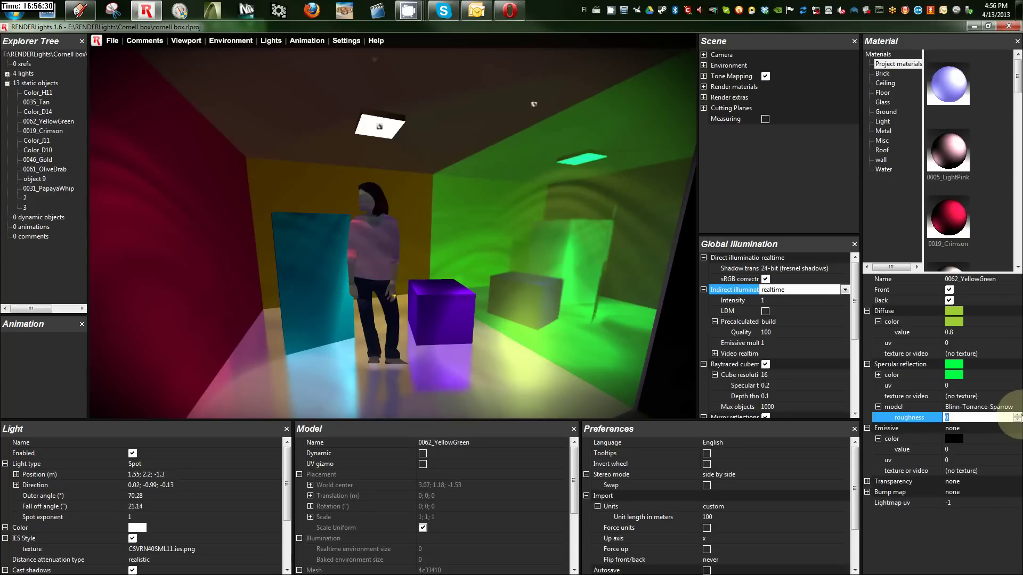
type(".02")
left_click(1017, 416)
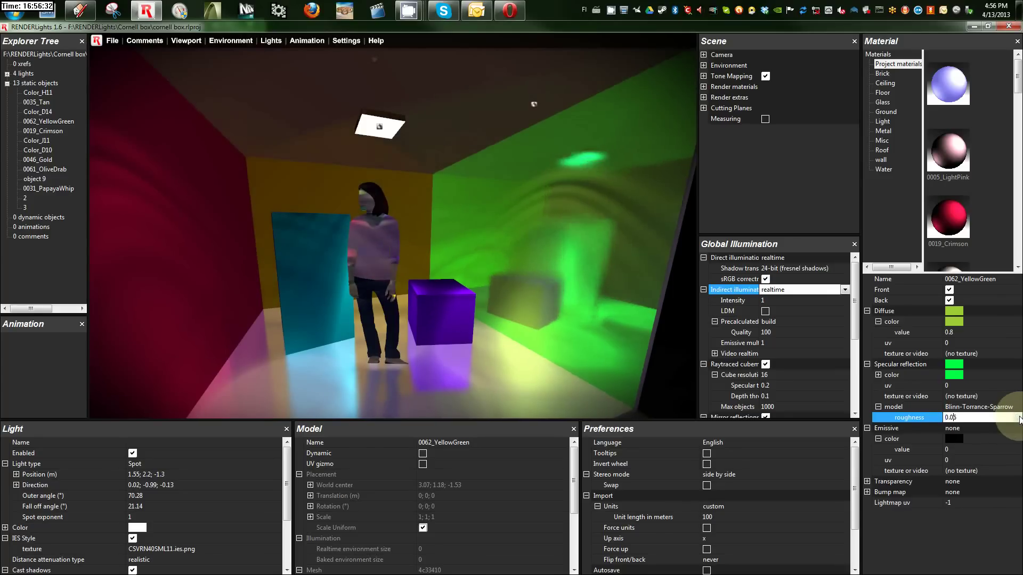
mouse_move(587, 331)
left_mouse_down()
mouse_move(640, 327)
mouse_move(569, 325)
left_mouse_up()
Set the green wall's specular colour to black so it looks matte olive
left_click(572, 326)
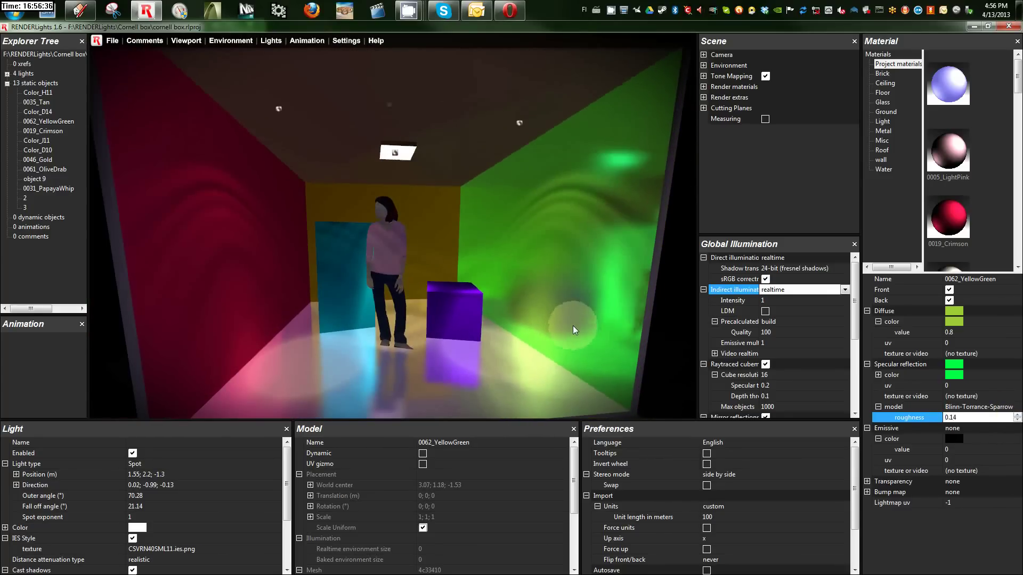
left_click(954, 364)
left_click(914, 377)
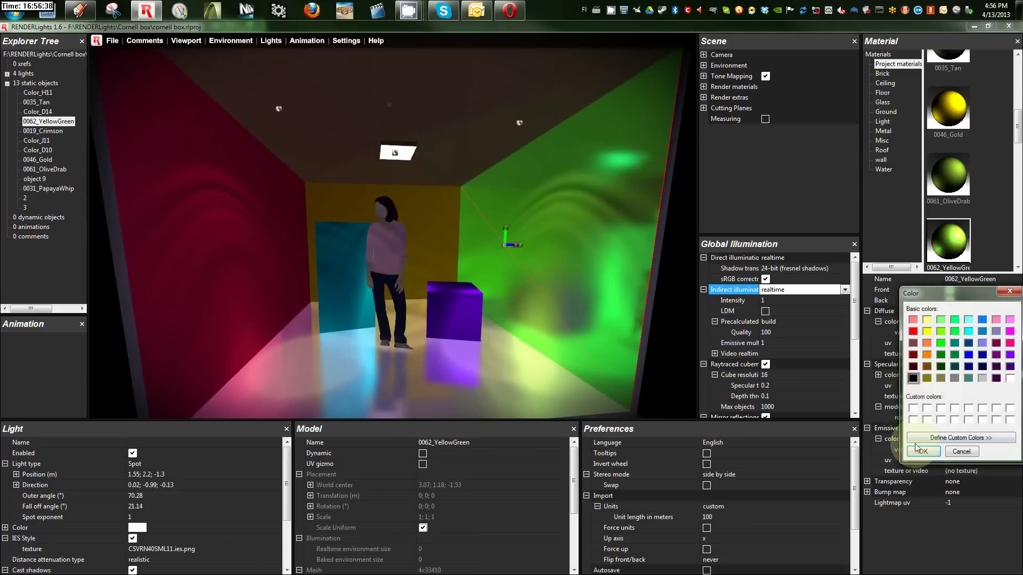
left_click(924, 451)
mouse_move(510, 325)
left_mouse_down()
mouse_move(485, 312)
mouse_move(507, 316)
mouse_move(494, 311)
left_mouse_up()
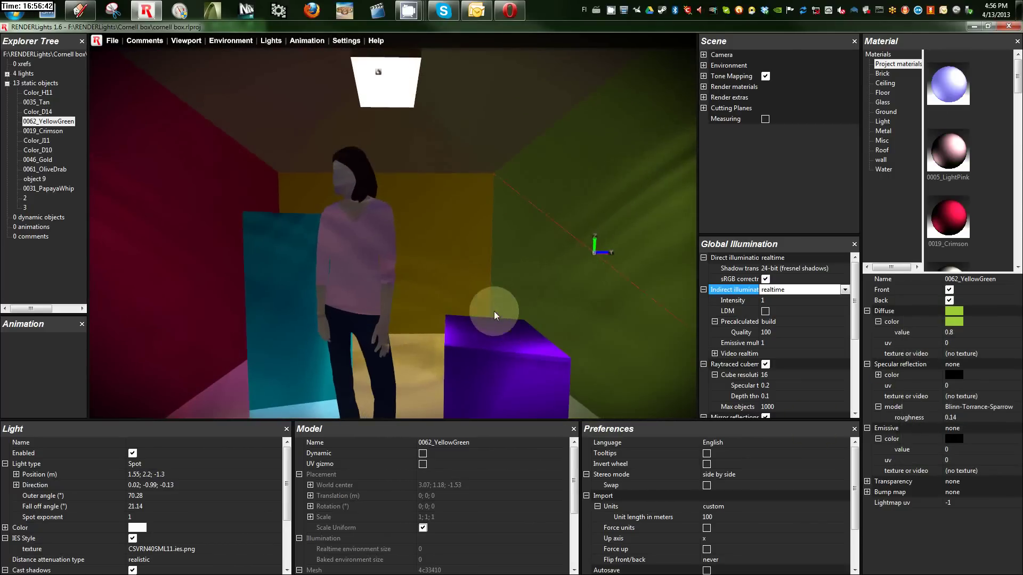
Add a sphere as a dynamic object and select it
right_click(31, 216)
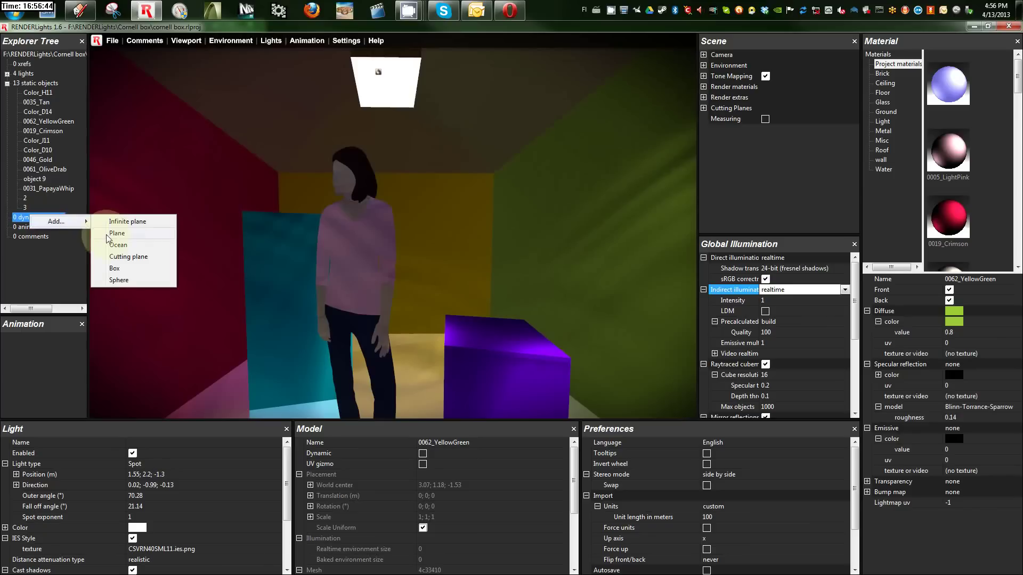
left_click(128, 279)
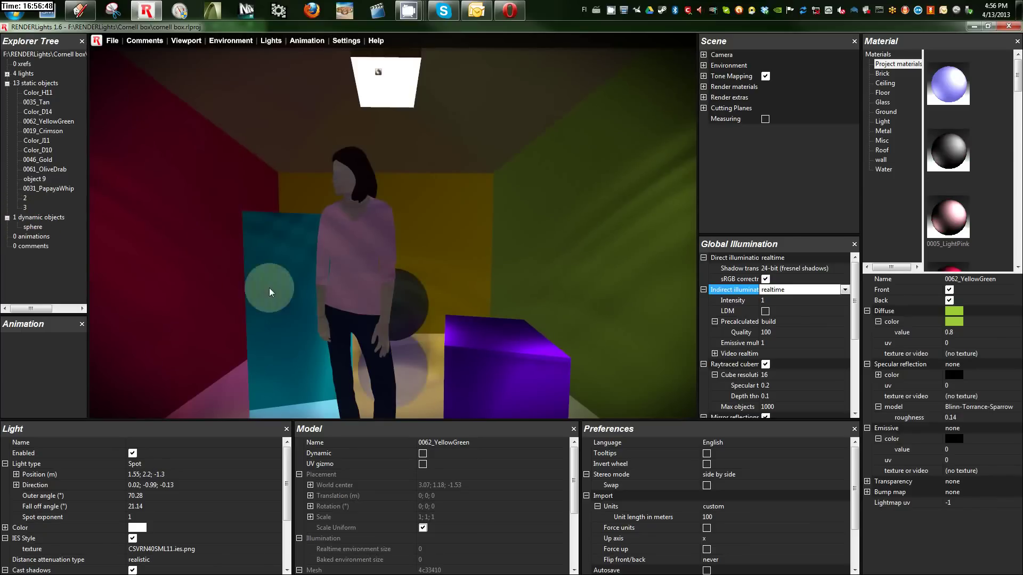
left_click(404, 305)
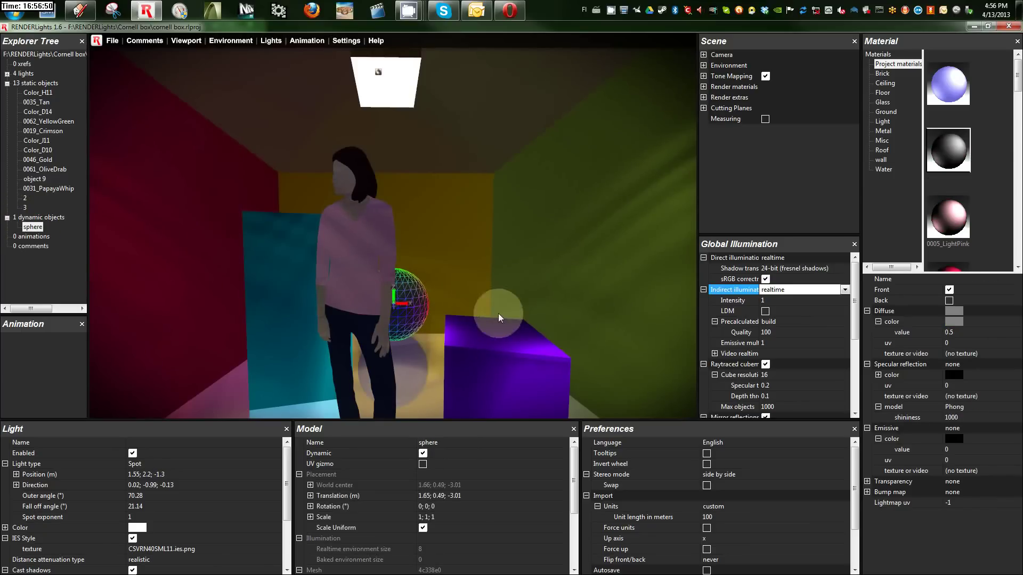
Move the sphere beside the purple box by the green wall, to 2.52; 1.2; -1.28
left_click_drag(499, 317, 464, 315)
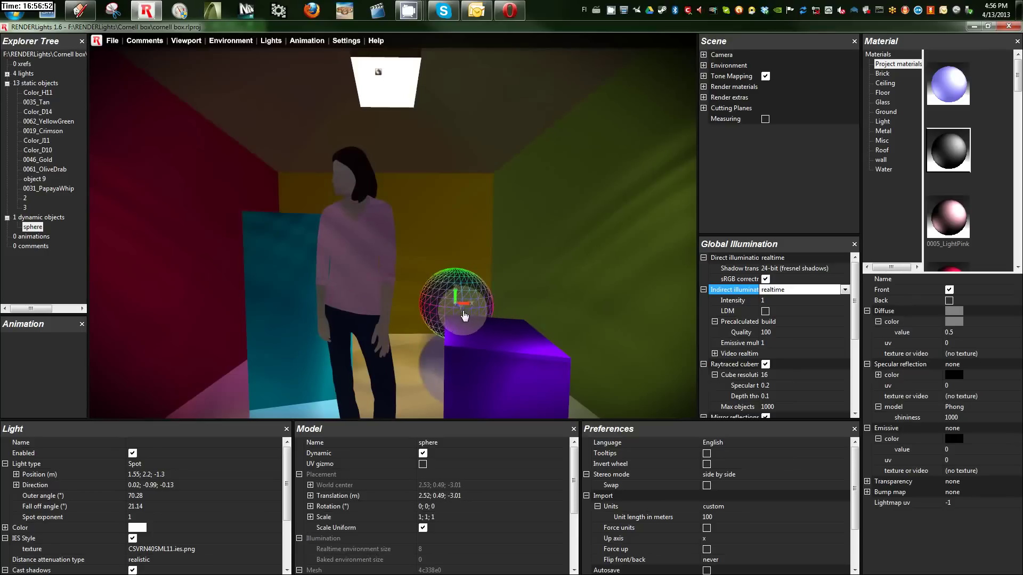
mouse_move(464, 316)
left_mouse_down()
mouse_move(445, 201)
mouse_move(462, 318)
mouse_move(448, 314)
left_mouse_up()
left_click(363, 202)
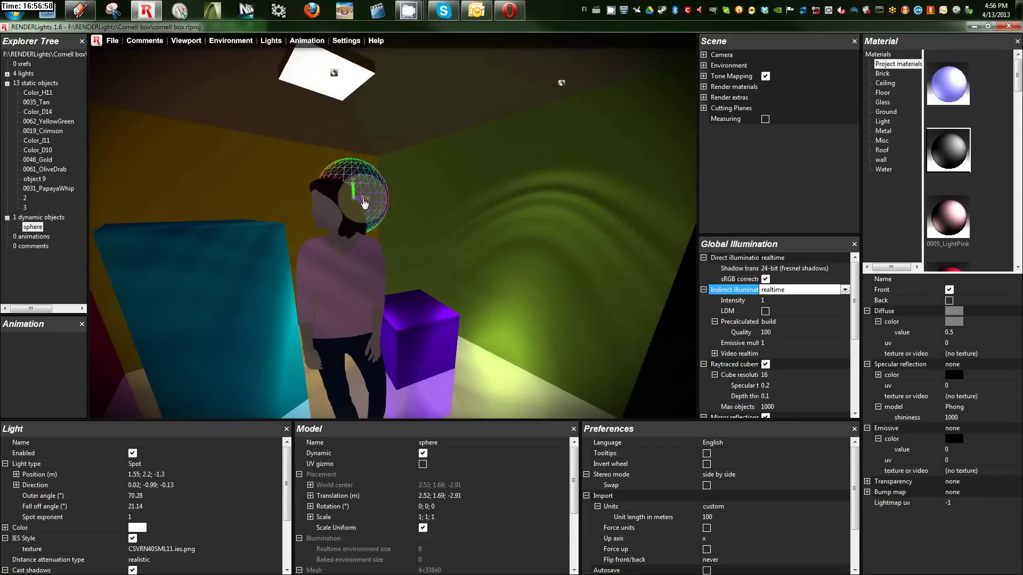
mouse_move(545, 288)
left_mouse_down()
mouse_move(580, 309)
mouse_move(532, 296)
left_mouse_up()
left_click_drag(453, 181, 451, 248)
Set the sphere's diffuse and specular colours to white
left_click(952, 323)
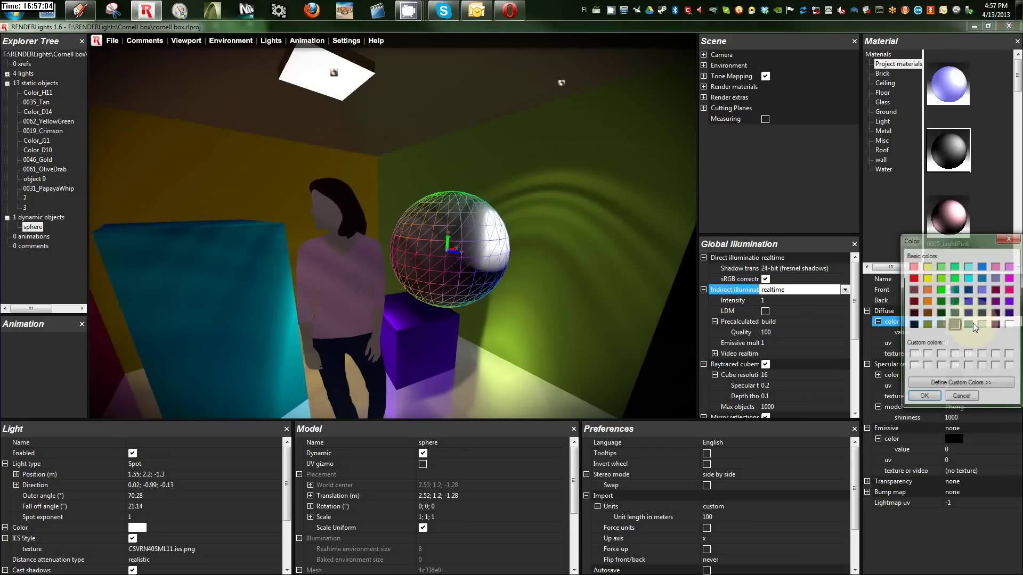
left_click(935, 401)
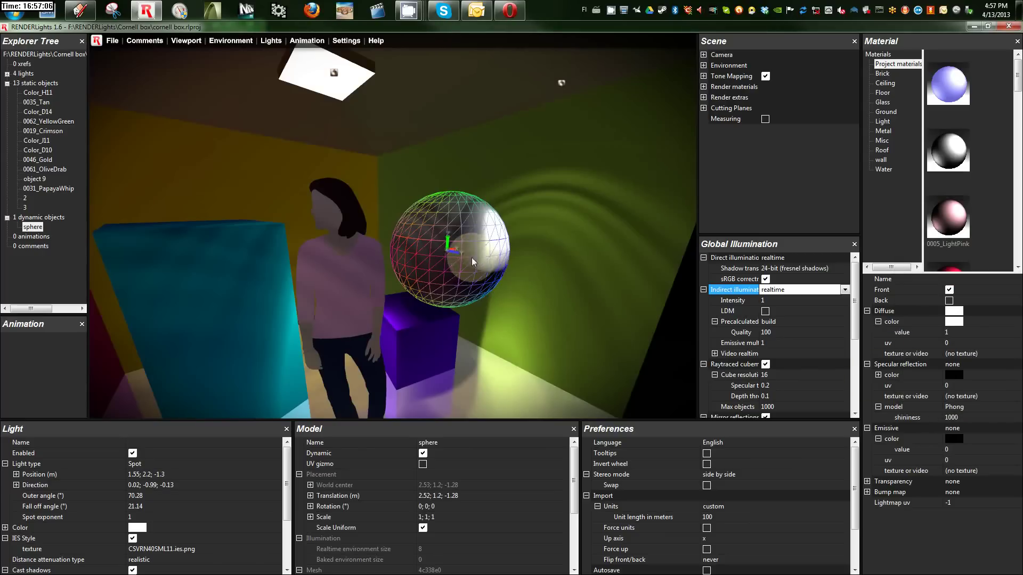
mouse_move(472, 257)
left_mouse_down()
mouse_move(494, 265)
mouse_move(483, 246)
mouse_move(491, 296)
left_mouse_up()
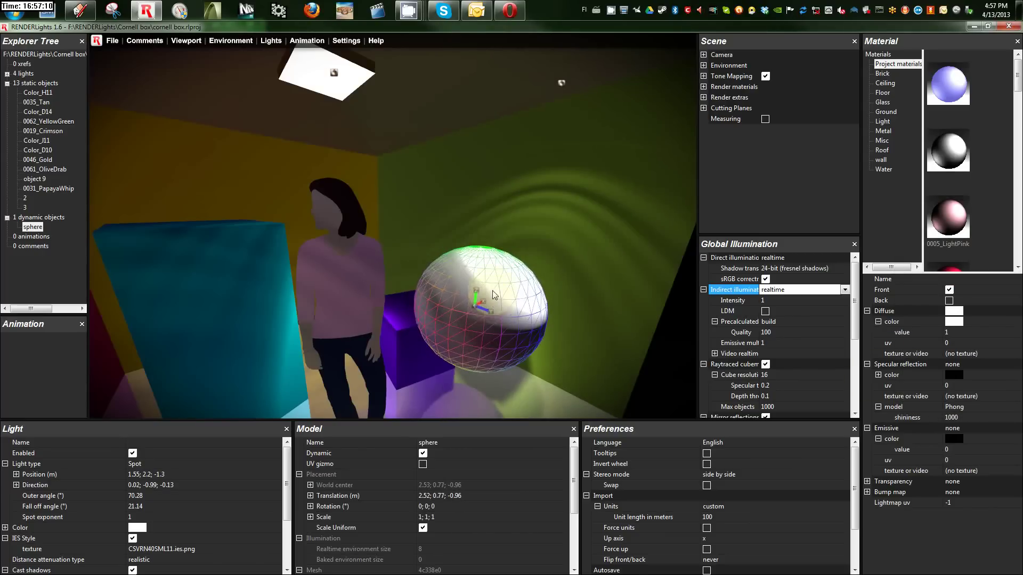
scroll(532, 312, "down", 3)
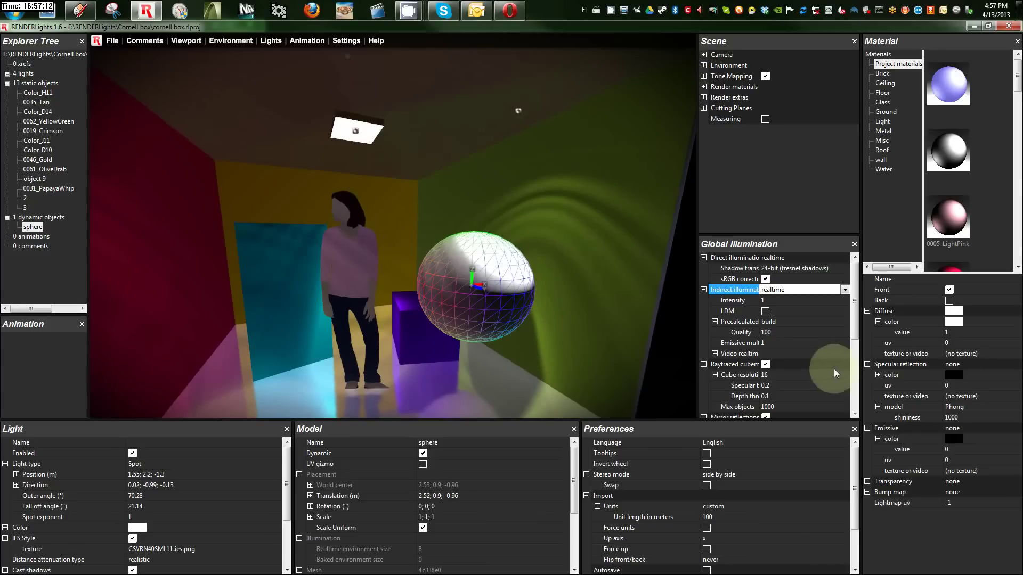
left_click(953, 374)
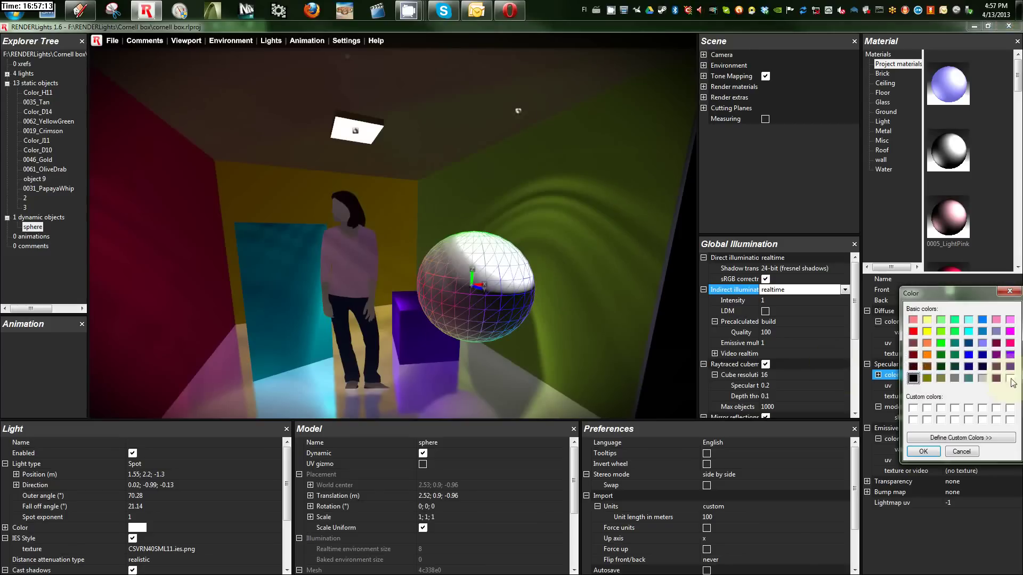
left_click(924, 452)
scroll(531, 325, "up", 3)
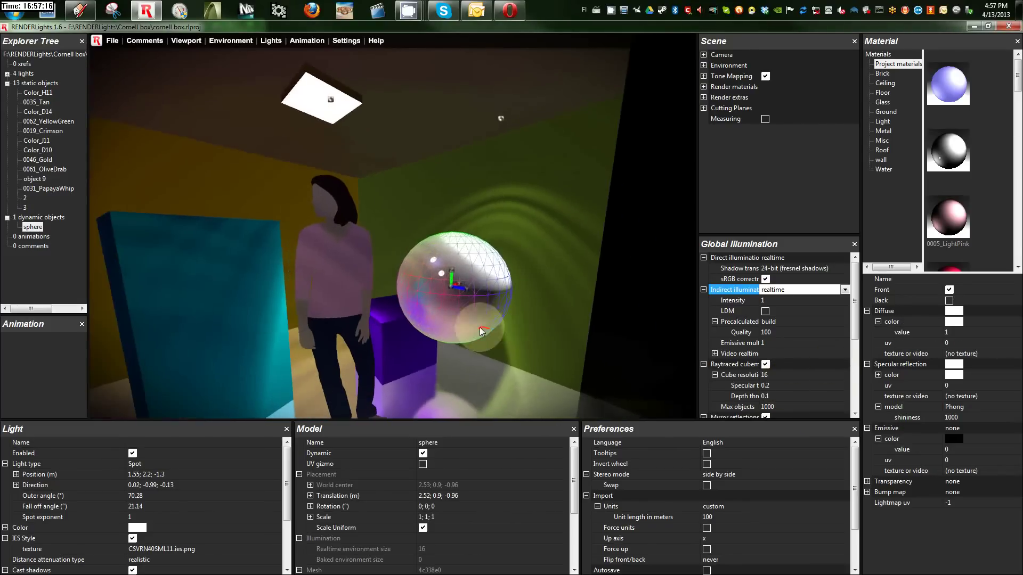
scroll(458, 325, "down", 4)
left_click_drag(486, 321, 544, 351)
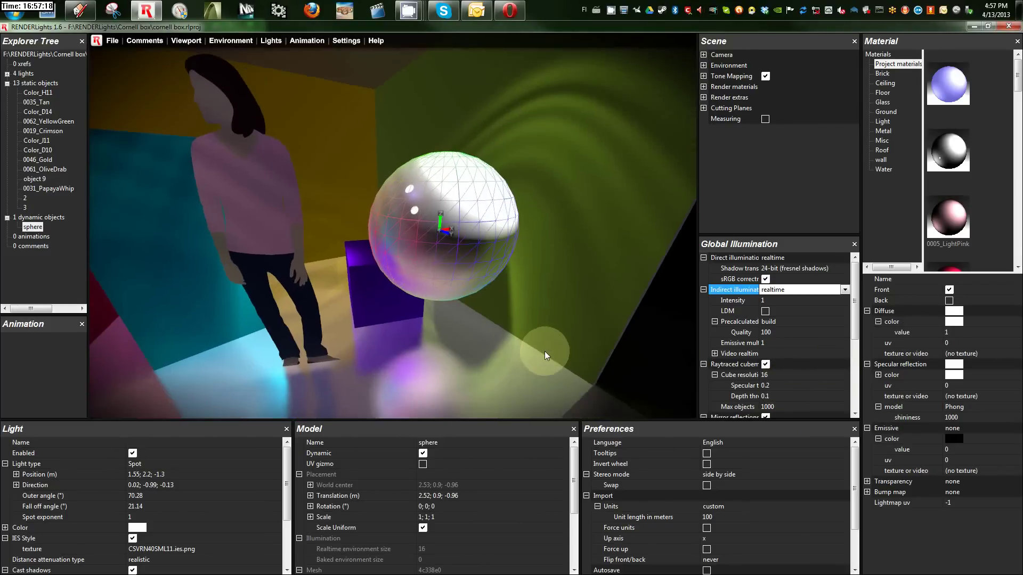
Set raytraced cube resolution to 128 and use the Blinn-Torrance-Sparrow model
left_click(784, 380)
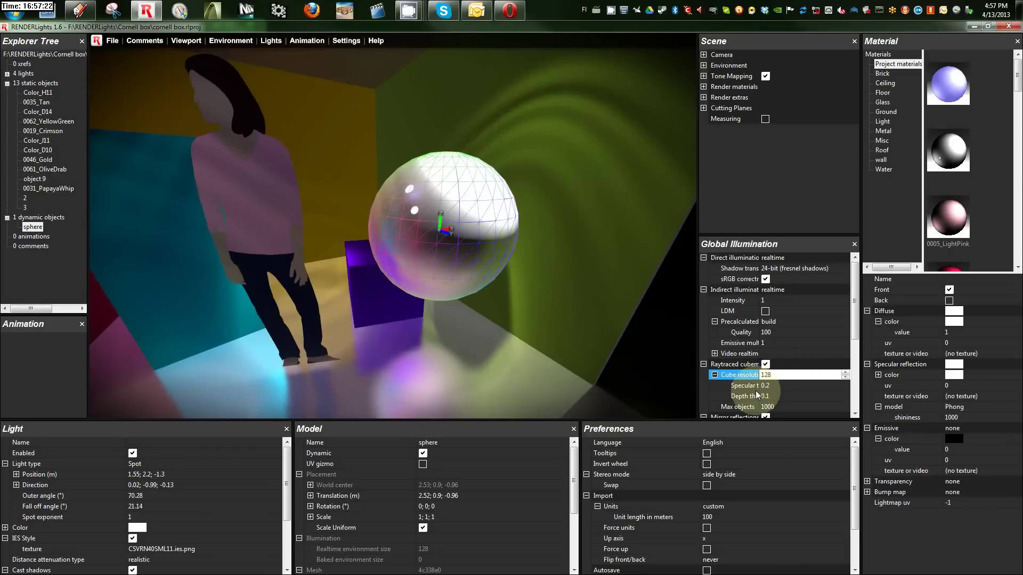
left_click(781, 354)
left_click(980, 408)
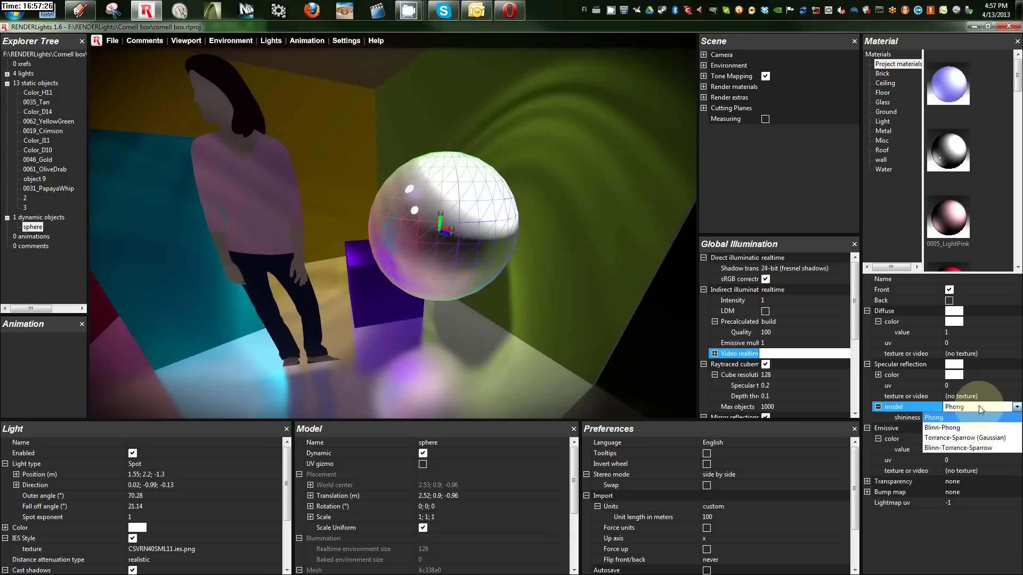
left_click(958, 448)
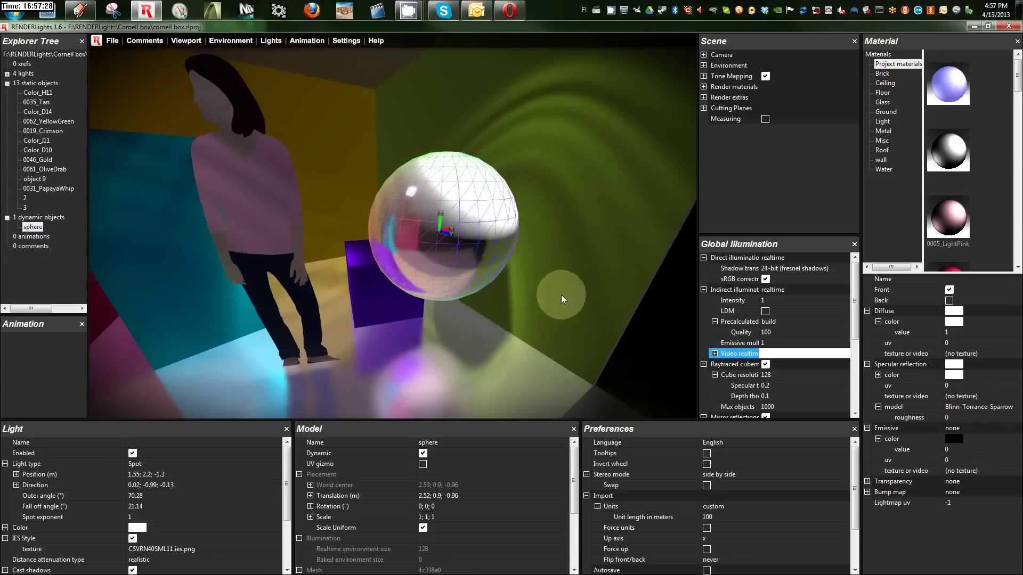
Reposition the mirror sphere higher above the purple cube at 2.15; 1.62; -1.34
mouse_move(579, 301)
left_mouse_down()
mouse_move(596, 311)
mouse_move(480, 260)
left_mouse_up()
scroll(372, 213, "down", 2)
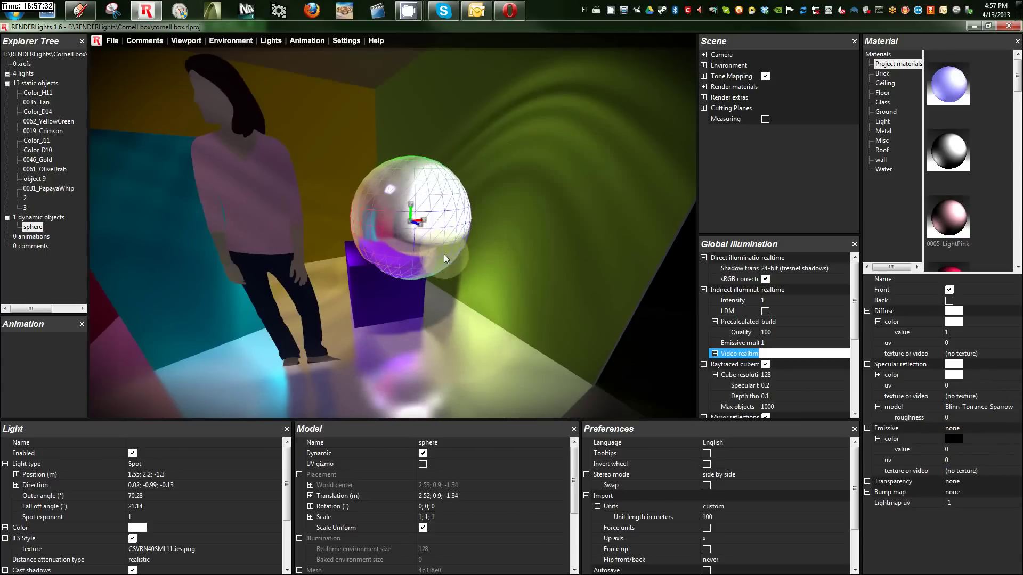
scroll(435, 253, "down", 2)
scroll(421, 241, "down", 2)
scroll(533, 292, "up", 2)
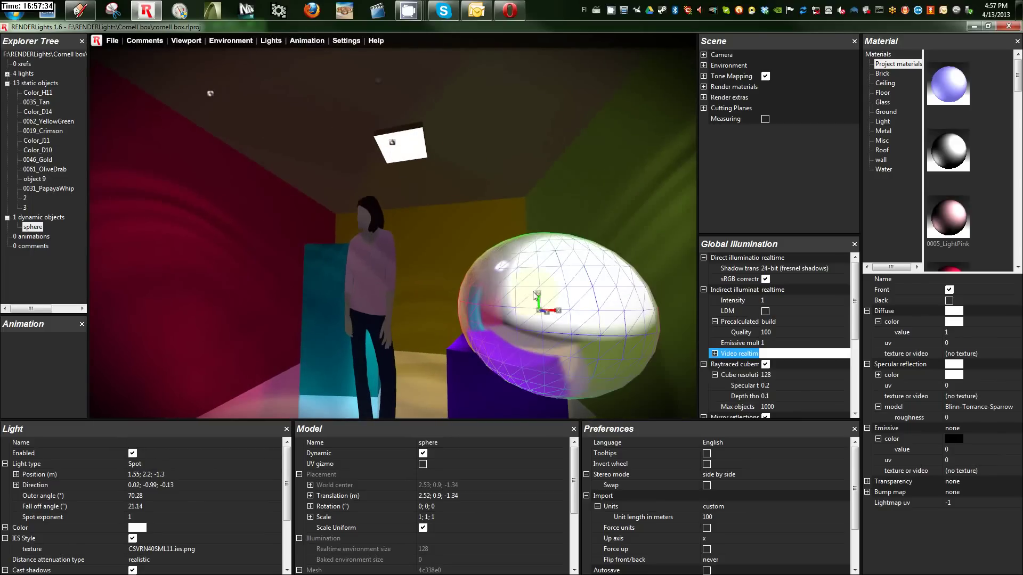
left_click_drag(394, 280, 278, 284)
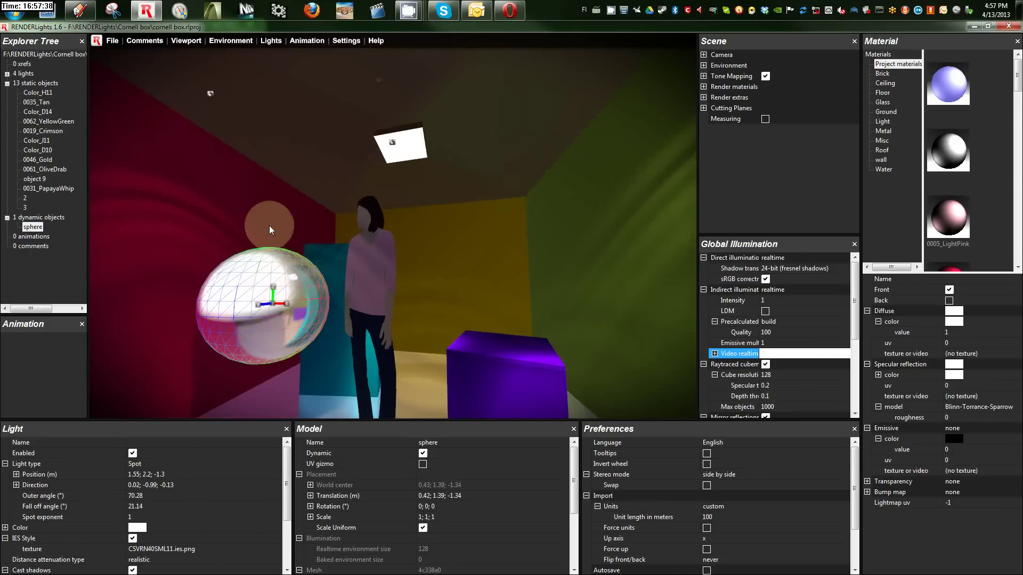
mouse_move(274, 291)
left_mouse_down()
mouse_move(277, 180)
mouse_move(515, 223)
left_mouse_up()
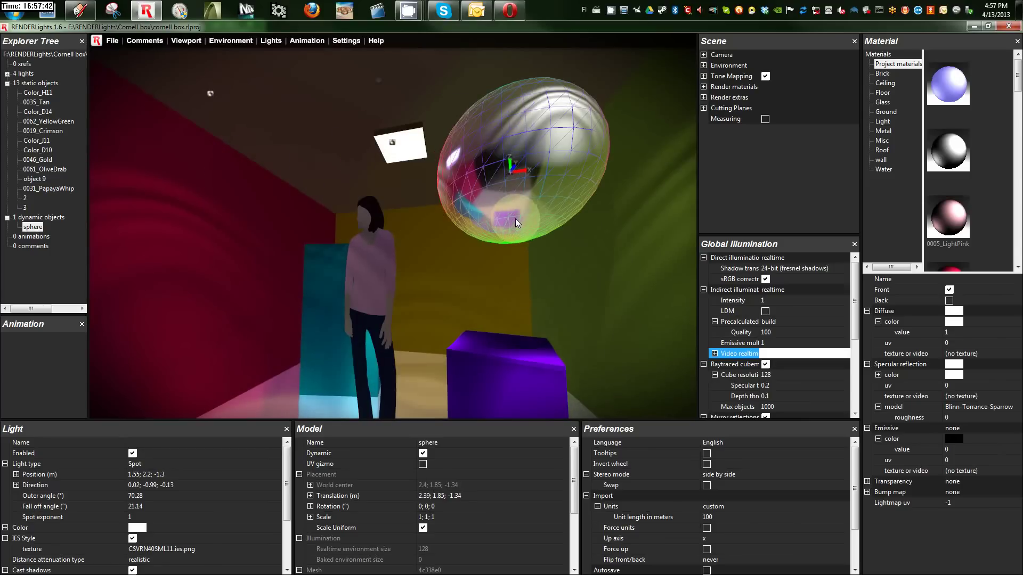
mouse_move(504, 167)
left_mouse_down()
mouse_move(513, 209)
mouse_move(407, 282)
left_mouse_up()
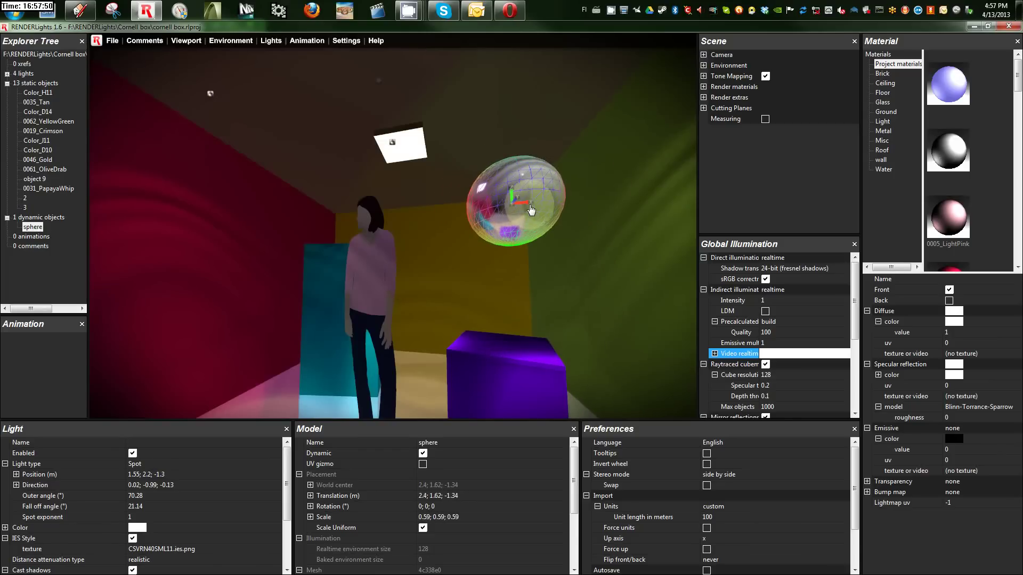
left_click_drag(525, 208, 488, 205)
mouse_move(493, 273)
left_mouse_down()
mouse_move(484, 311)
mouse_move(484, 300)
mouse_move(475, 307)
mouse_move(497, 296)
mouse_move(459, 293)
mouse_move(458, 276)
mouse_move(456, 295)
mouse_move(470, 290)
mouse_move(466, 302)
mouse_move(477, 305)
mouse_move(442, 300)
mouse_move(449, 305)
left_mouse_up()
Make the sphere static, then select the '14 static objects' node
left_click(446, 300)
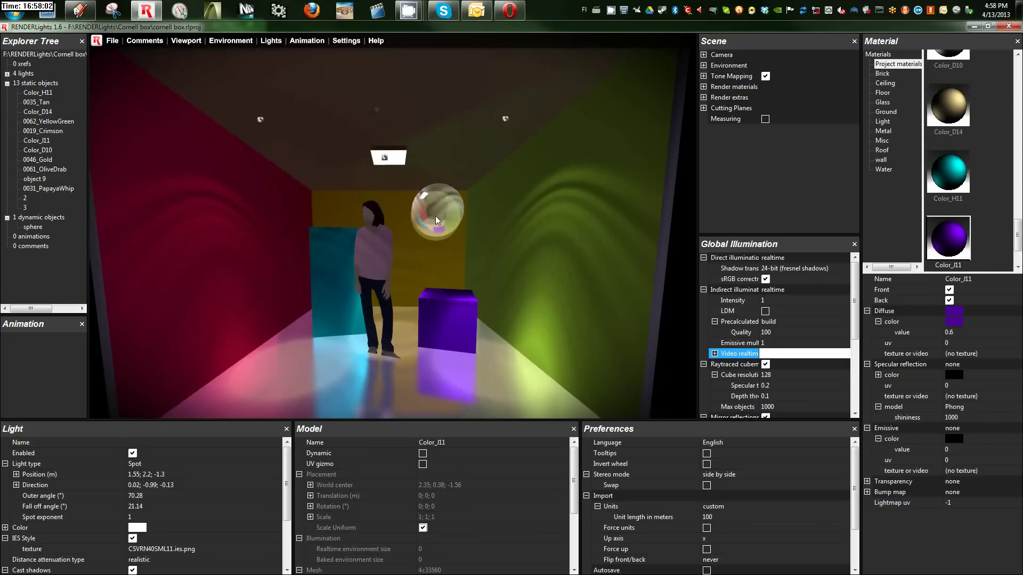
left_click(436, 216)
right_click(436, 216)
left_click(446, 296)
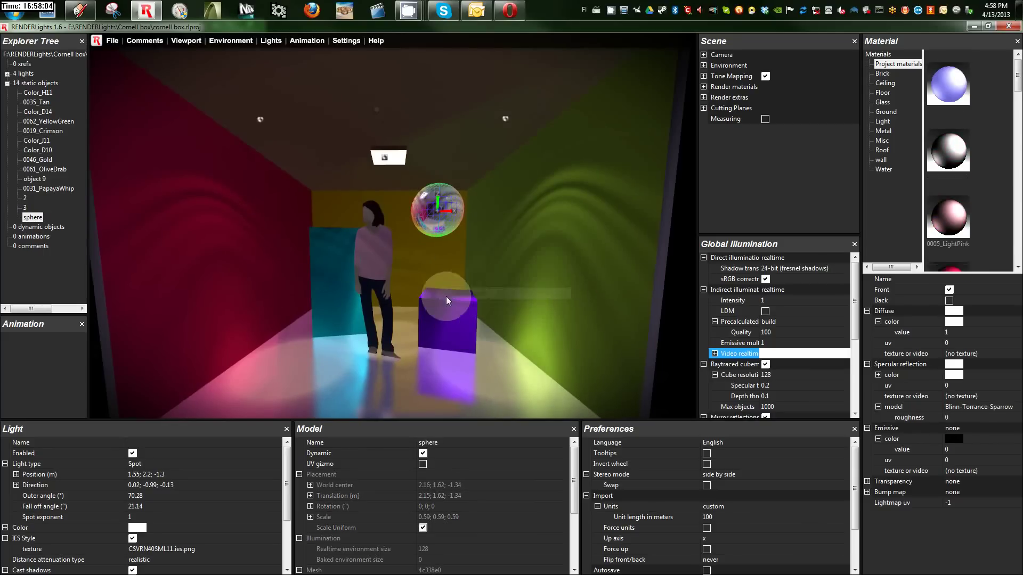
left_click_drag(441, 299, 436, 292)
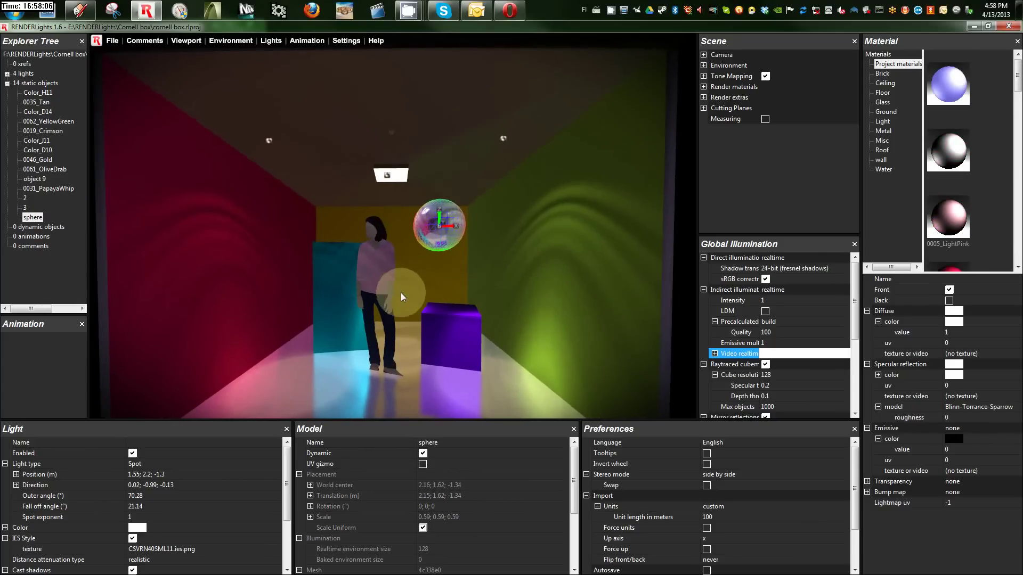
scroll(401, 293, "down", 3)
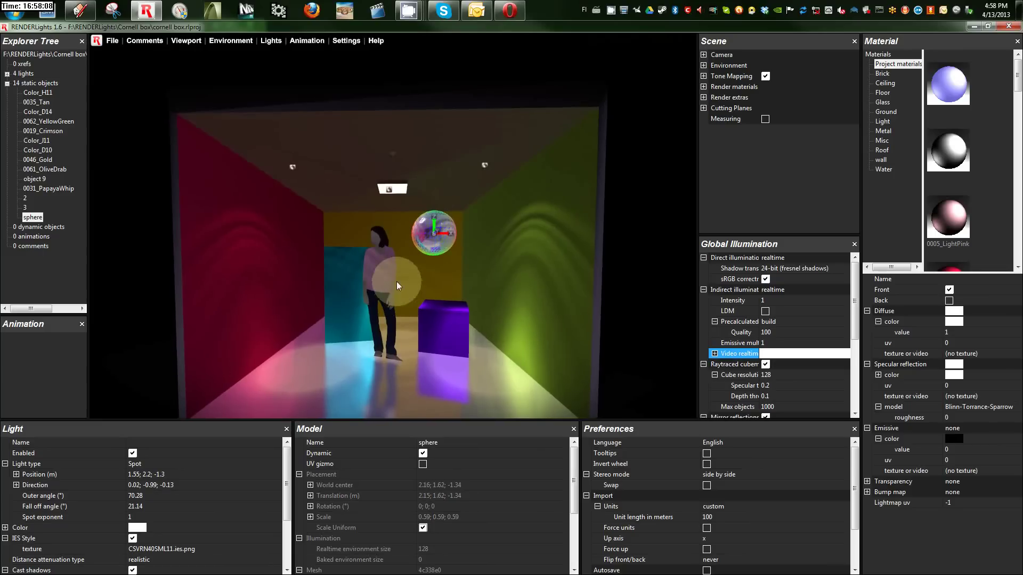
left_click(37, 83)
Build 2048x2048 lightmap unwraps into channel 1 for all 14 static objects
right_click(39, 87)
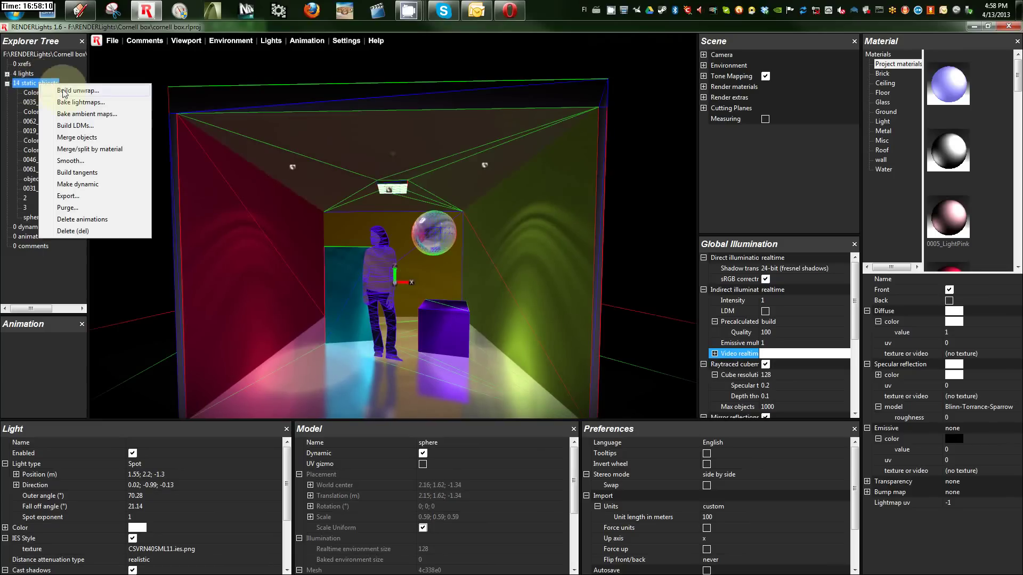
left_click(80, 91)
mouse_move(60, 118)
left_mouse_down()
mouse_move(295, 144)
mouse_move(324, 168)
left_mouse_up()
left_click(296, 245)
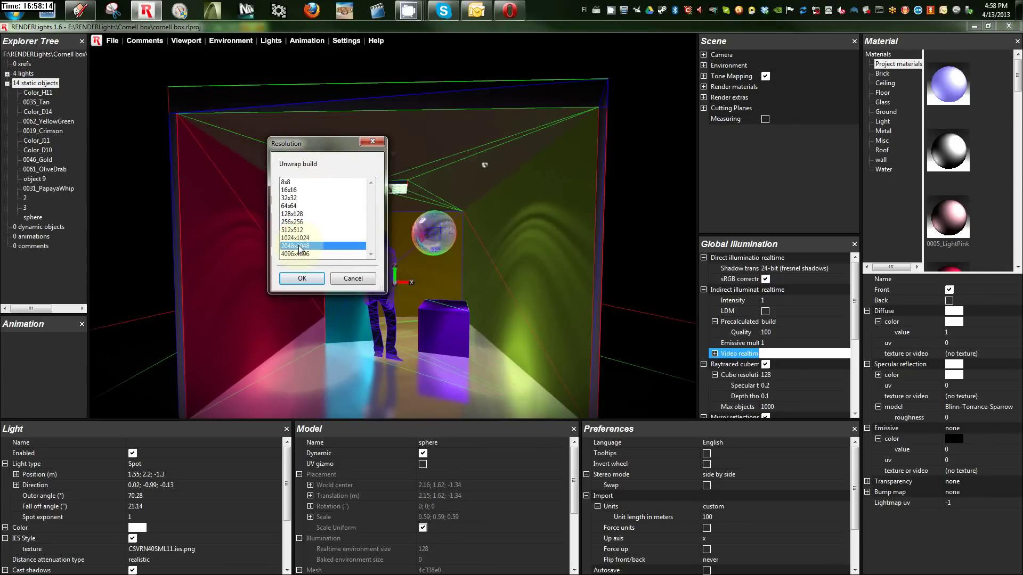
left_click(303, 278)
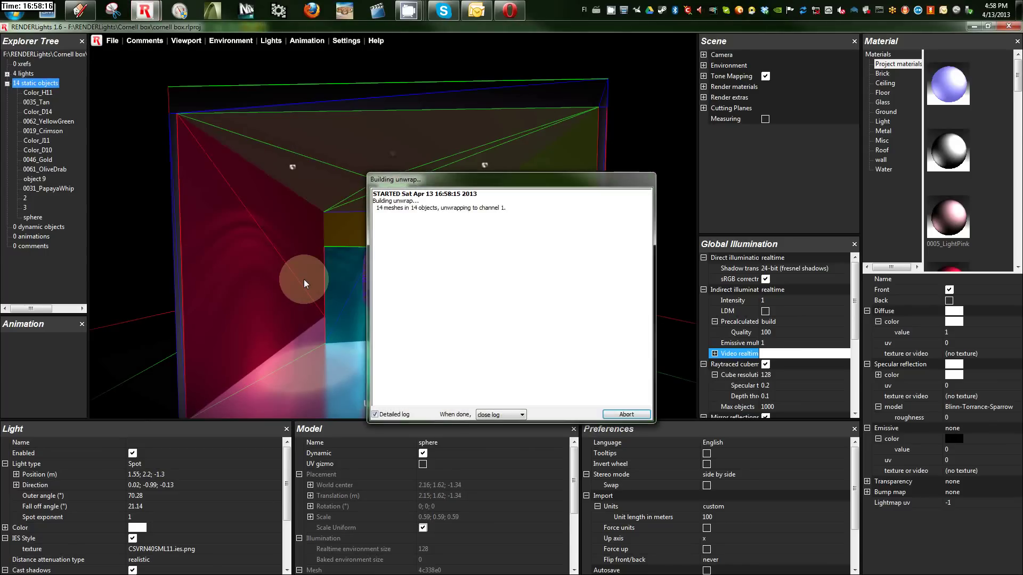
right_click(45, 96)
Inspect the unwraps of 0035_Tan, Color_D14, 0062_YellowGreen, Color_J11, Color_D10 and others, then restore the rendered room
left_click(110, 150)
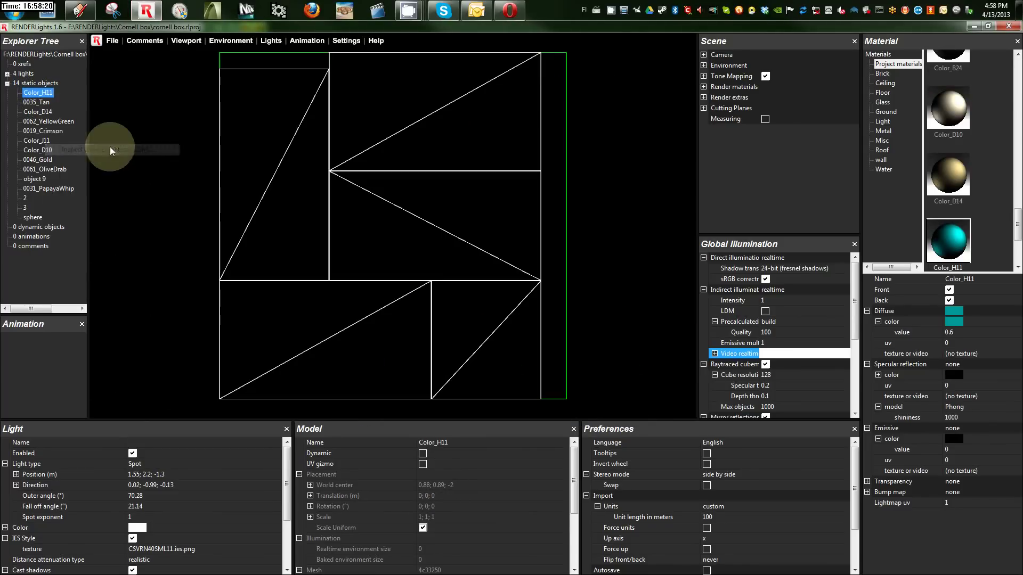
left_click(43, 103)
left_click(47, 112)
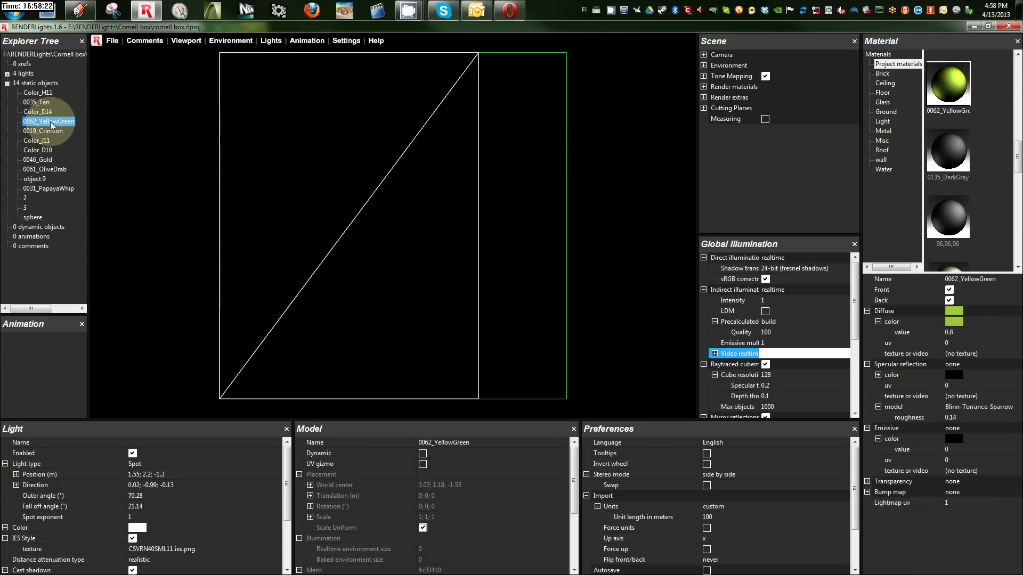
left_click(47, 131)
left_click(47, 140)
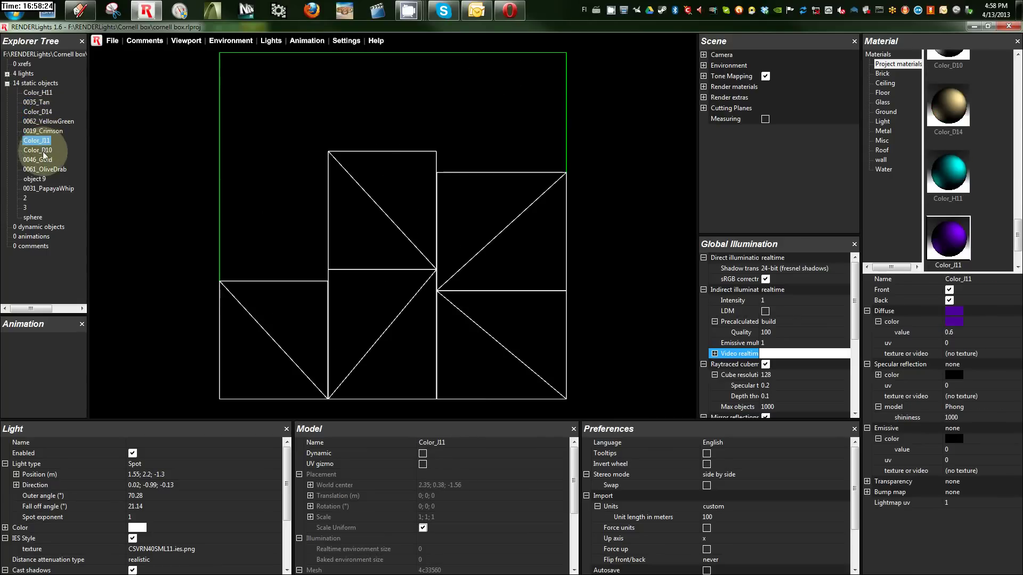
left_click(53, 160)
left_click(55, 170)
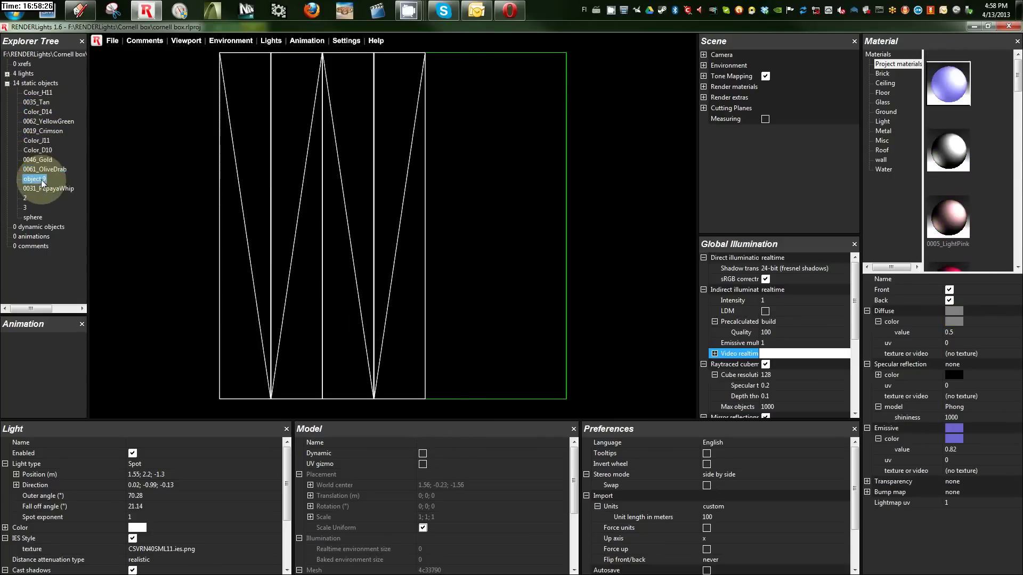
left_click(43, 191)
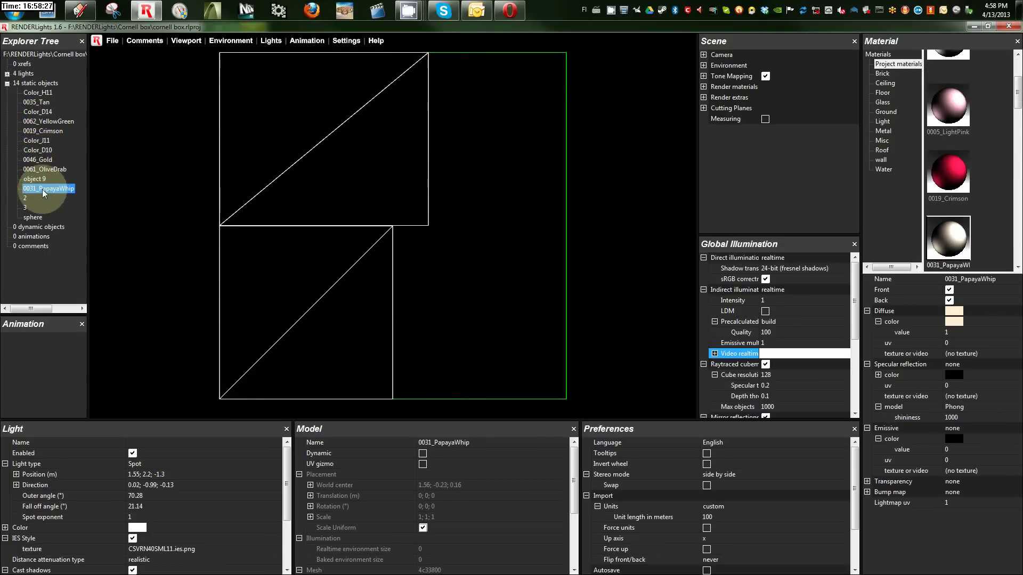
left_click(37, 84)
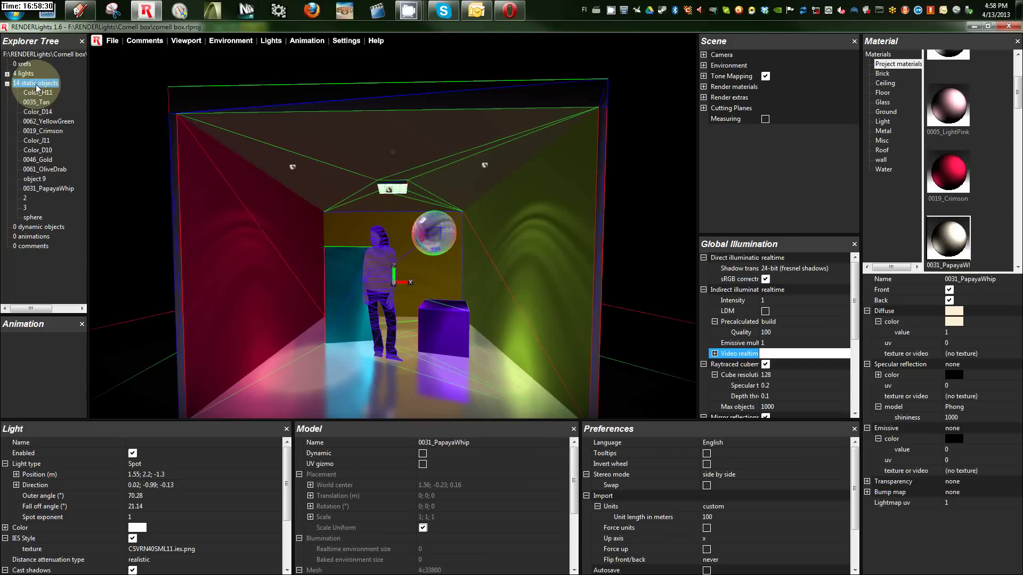
left_click(298, 214)
Set Baking smoothing amount to 2 and enable lightmap Wrapping
left_click_drag(310, 245, 395, 275)
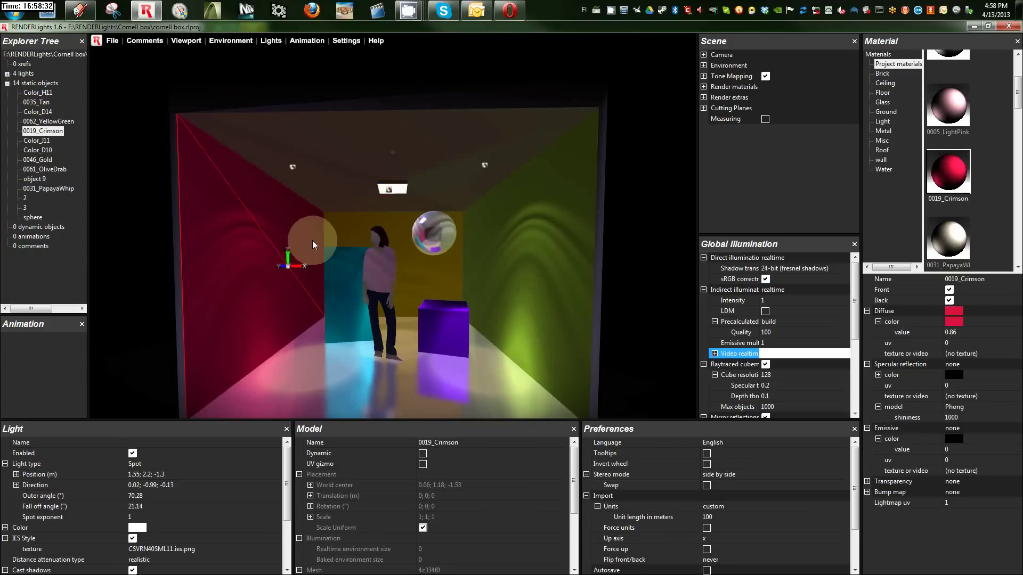
left_click(362, 264)
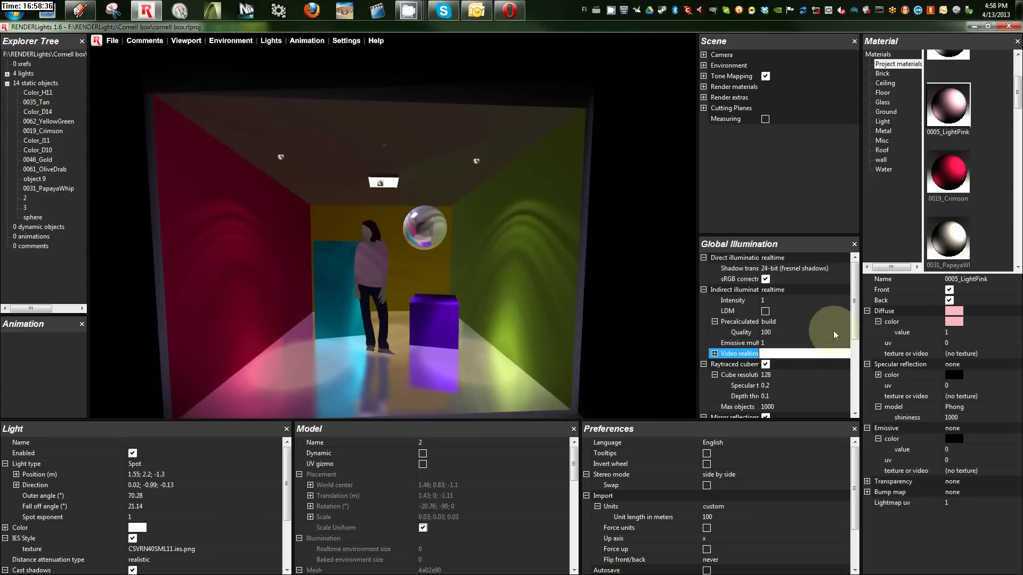
left_click_drag(854, 328, 862, 385)
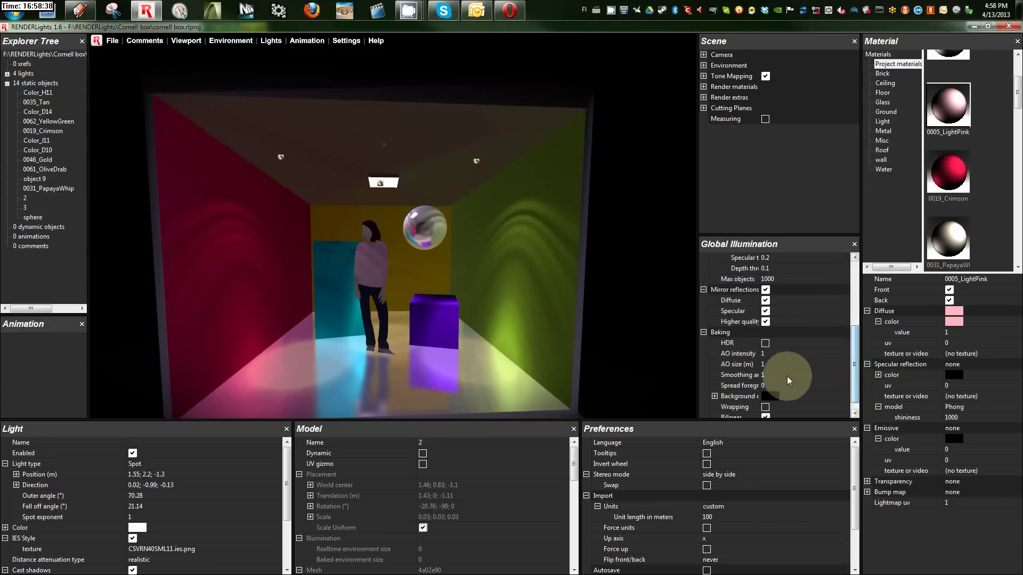
left_click(781, 375)
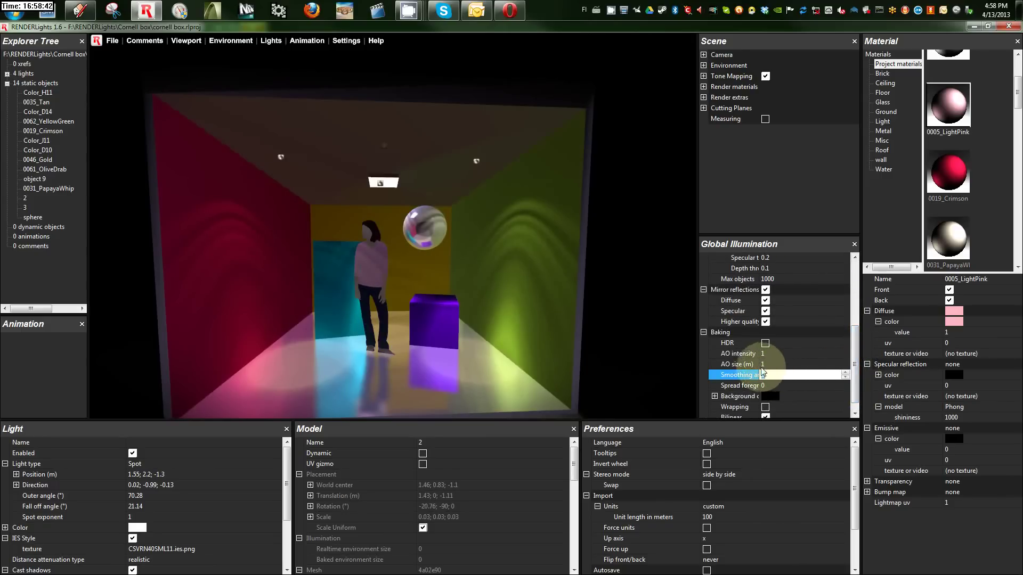
left_click_drag(762, 366, 783, 369)
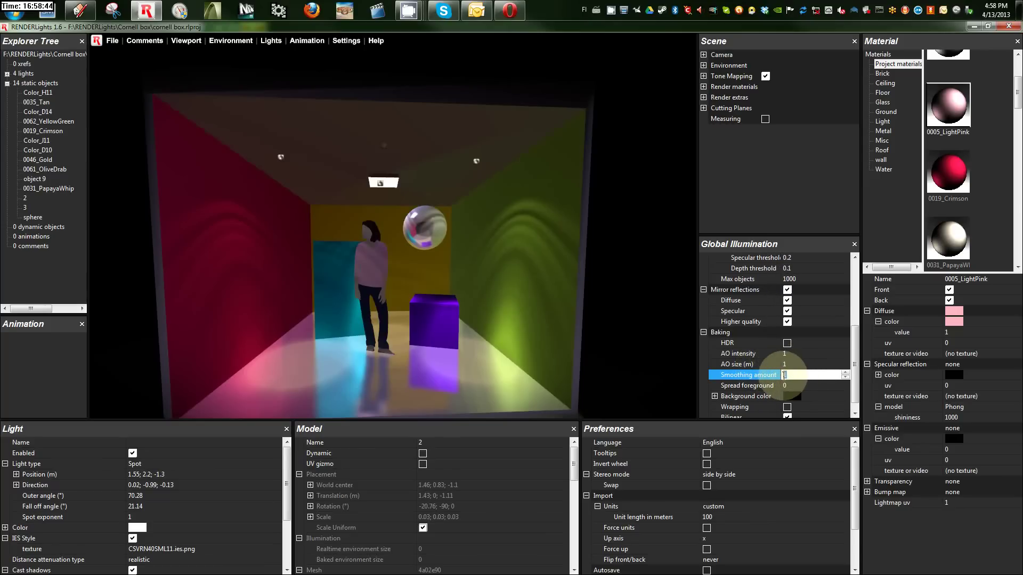
type("2")
left_click(801, 366)
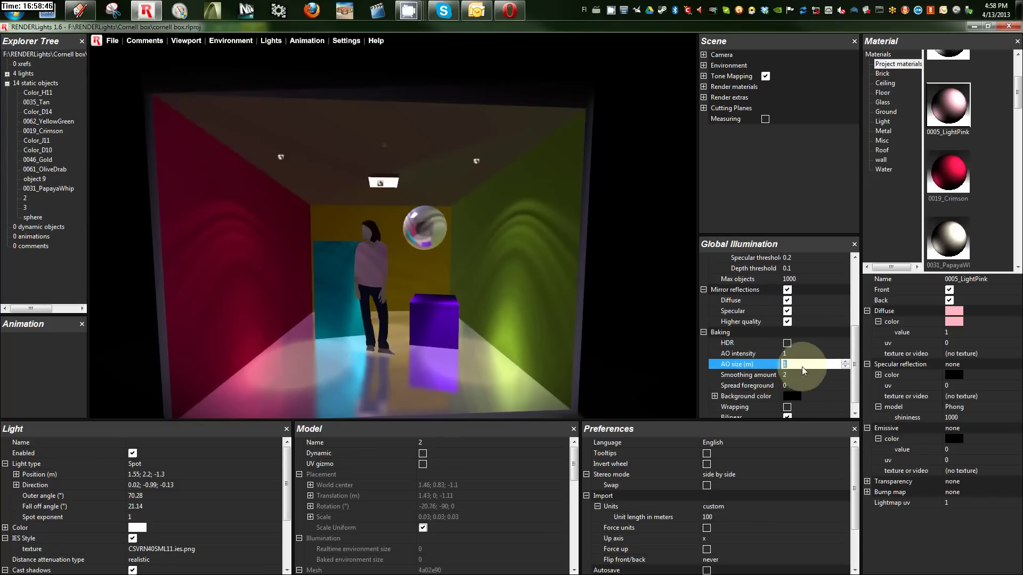
left_click(788, 408)
left_click(35, 86)
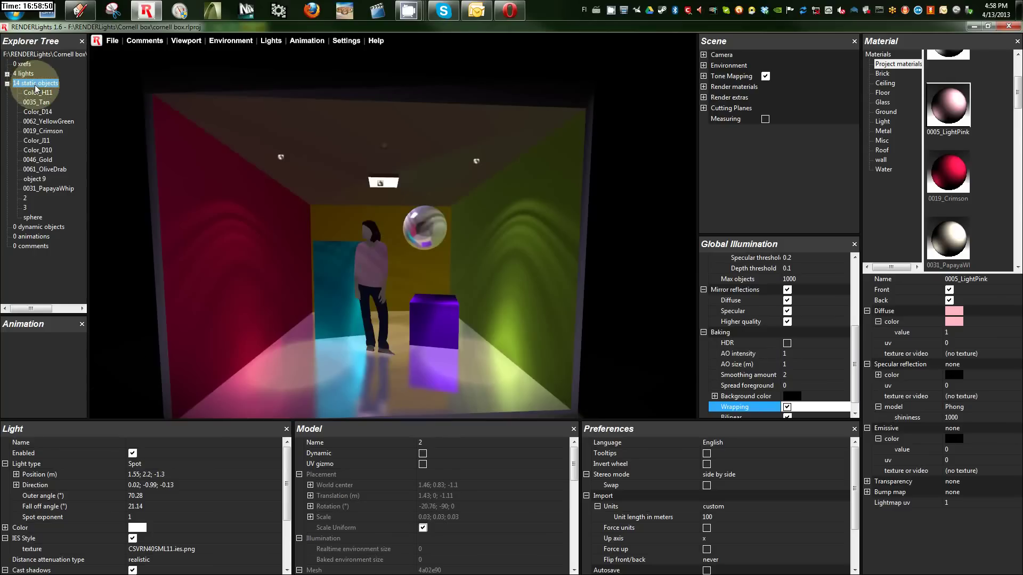
Bake 256x256 lightmaps at 100 - medium quality for the 14 static objects
right_click(36, 88)
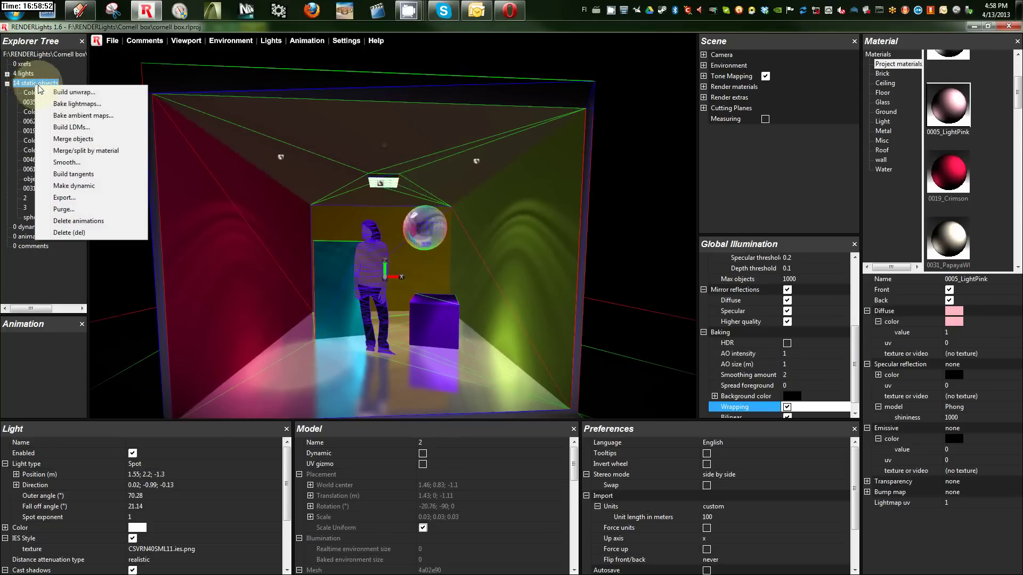
left_click(77, 104)
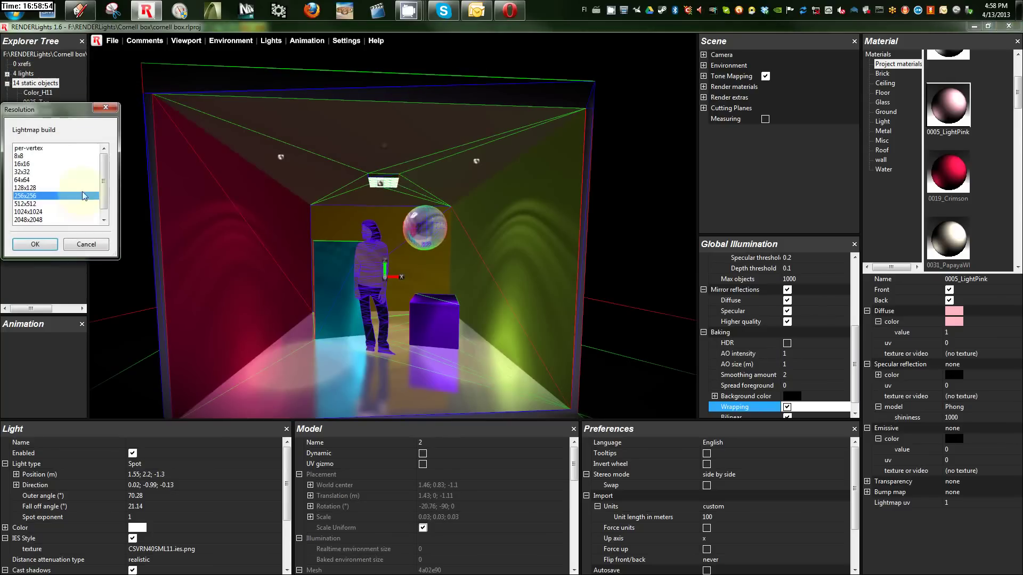
left_click(54, 244)
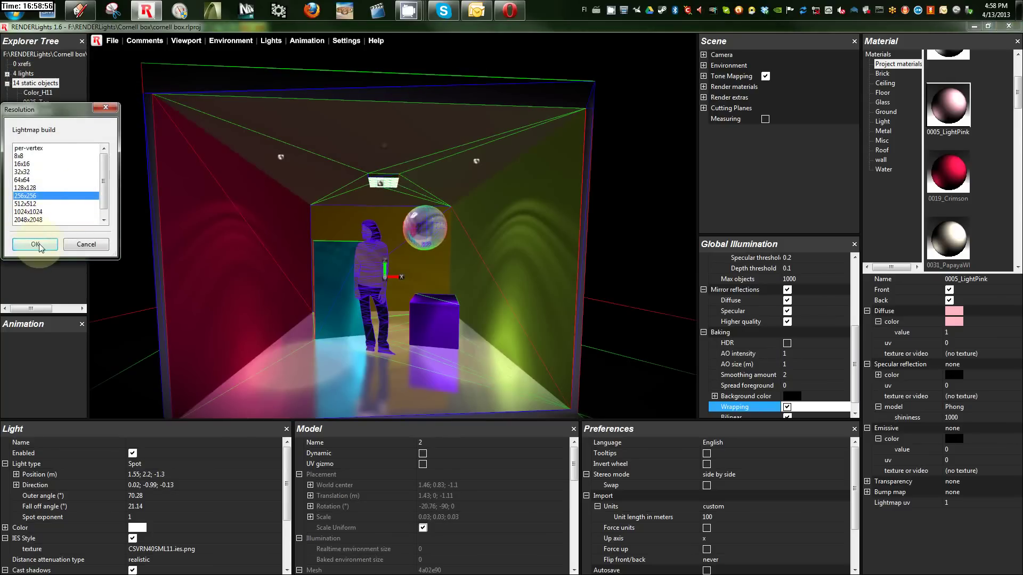
left_click(49, 245)
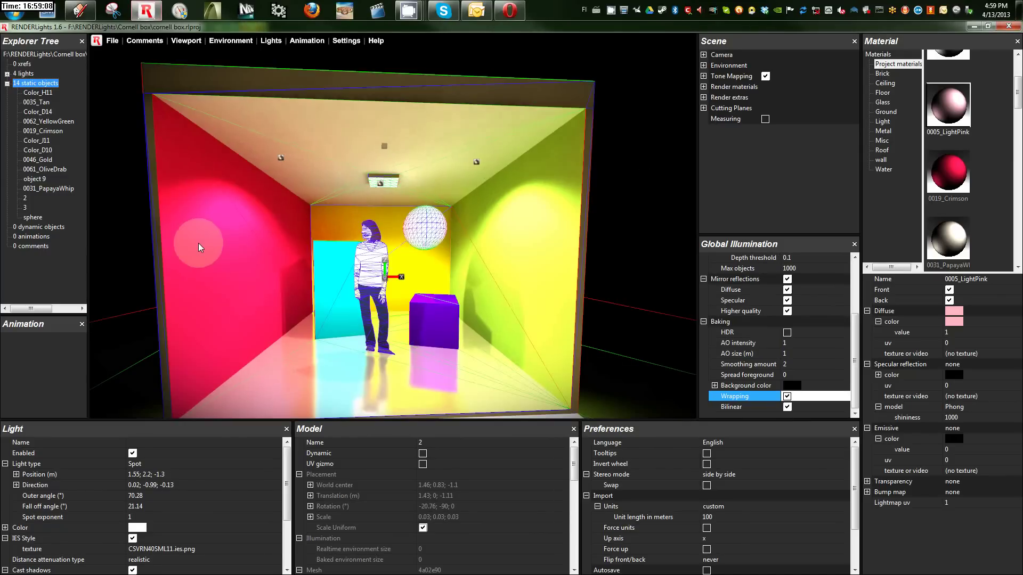
left_click(214, 246)
left_click_drag(298, 259, 325, 268)
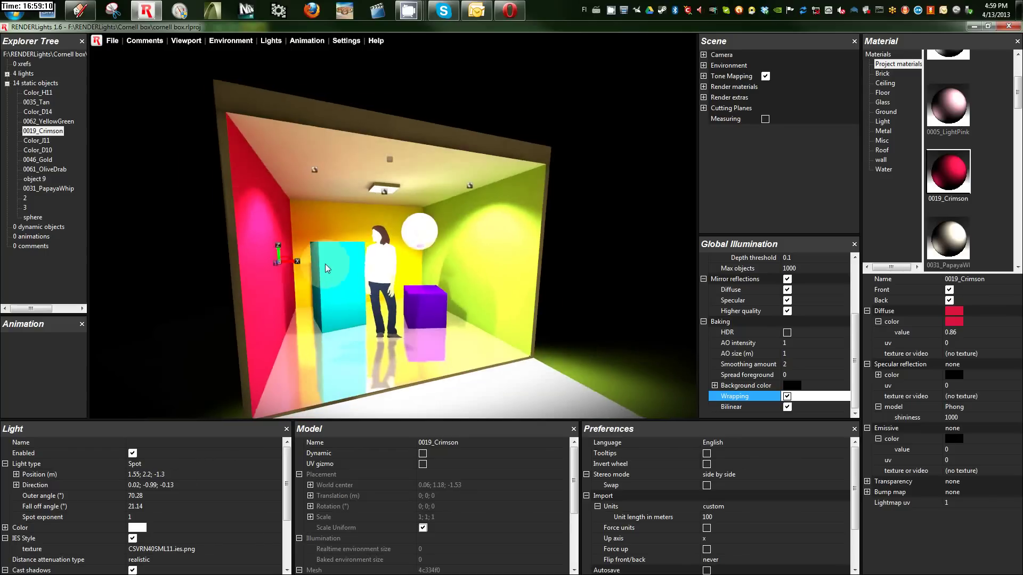
left_click_drag(404, 292, 305, 293)
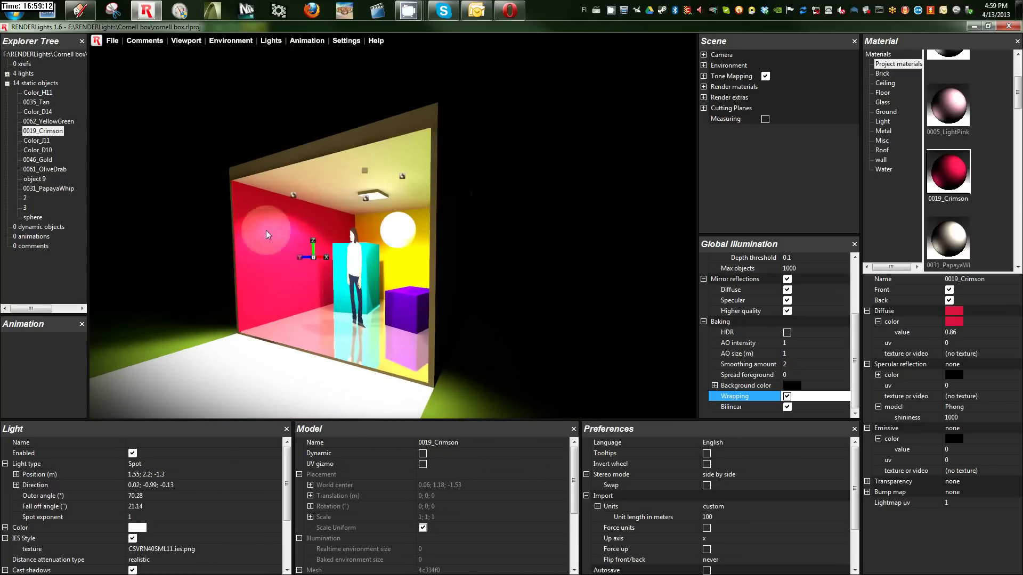
left_click(247, 213)
left_click_drag(352, 258, 381, 270)
scroll(373, 264, "up", 3)
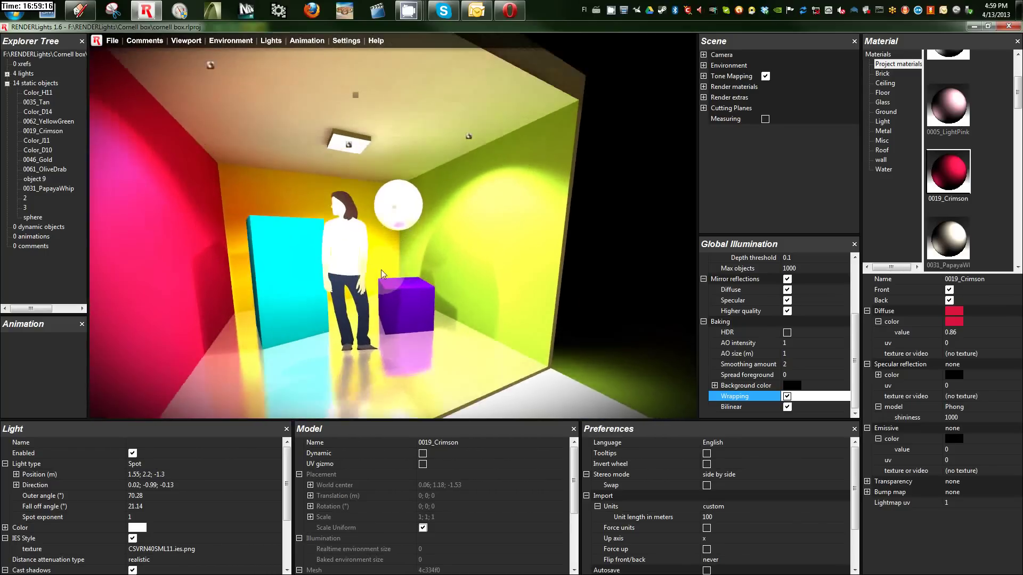
scroll(351, 248, "up", 3)
scroll(358, 251, "up", 3)
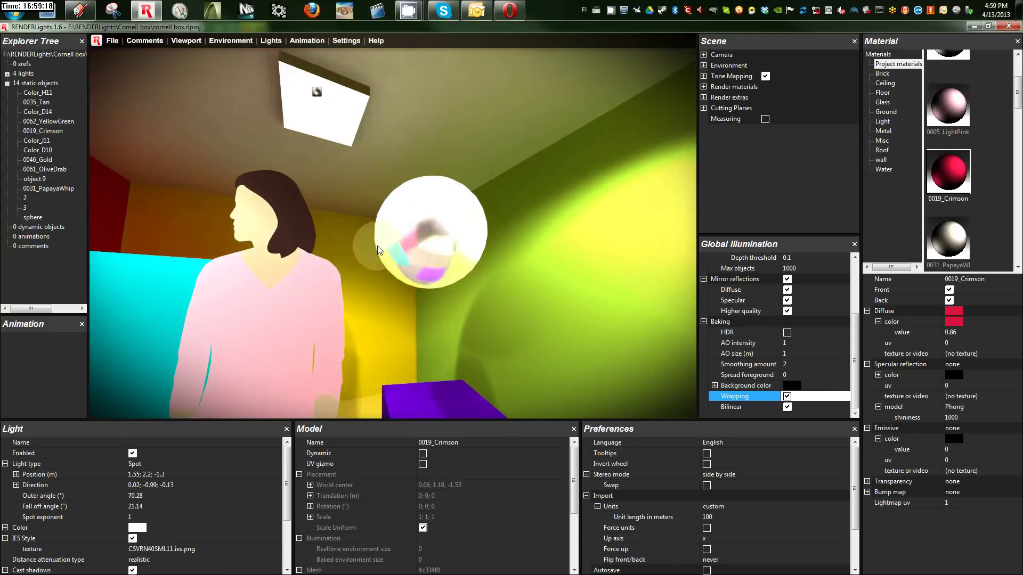
mouse_move(385, 276)
left_mouse_down()
mouse_move(415, 290)
mouse_move(318, 274)
mouse_move(312, 286)
mouse_move(322, 302)
mouse_move(423, 324)
mouse_move(315, 301)
mouse_move(327, 282)
mouse_move(548, 293)
mouse_move(475, 288)
mouse_move(408, 300)
mouse_move(452, 315)
mouse_move(436, 307)
mouse_move(440, 256)
mouse_move(405, 288)
mouse_move(420, 300)
mouse_move(399, 224)
left_mouse_up()
mouse_move(395, 143)
left_mouse_down()
mouse_move(404, 257)
mouse_move(390, 210)
mouse_move(392, 256)
mouse_move(370, 245)
left_mouse_up()
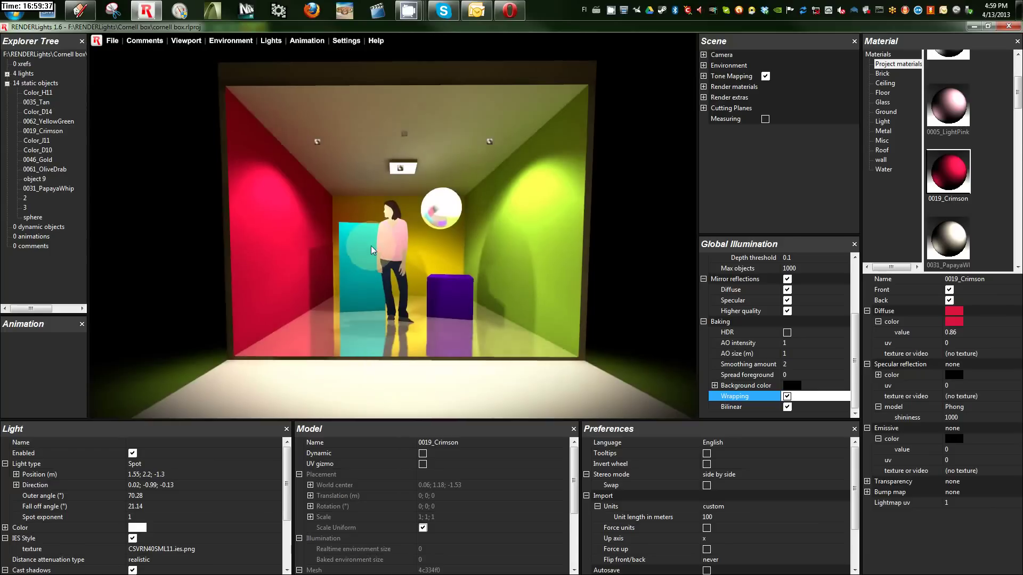
Turn off automatic tone mapping and lower Brightness to 1.2
left_click(704, 76)
left_click(766, 87)
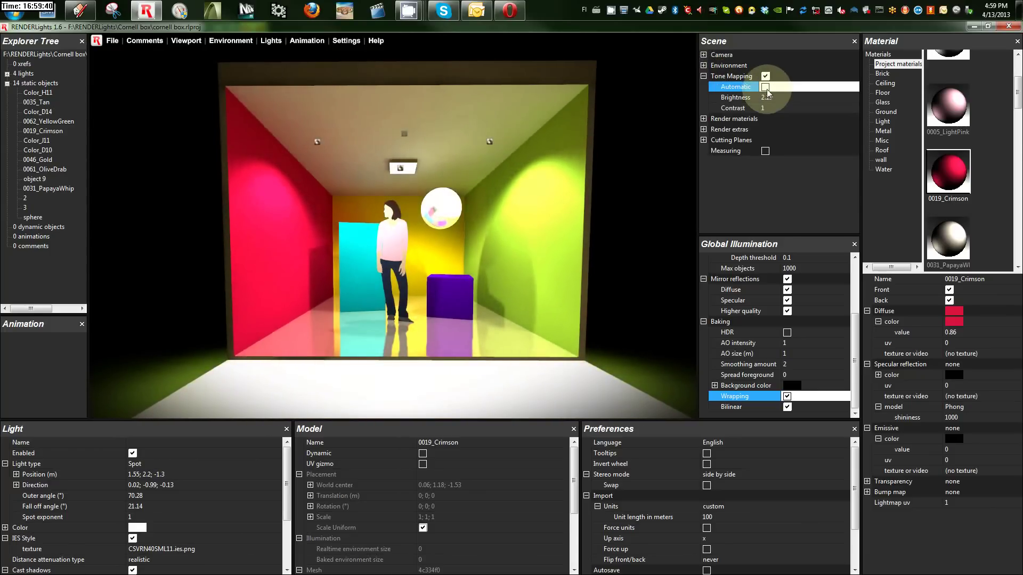
left_click_drag(854, 101, 858, 155)
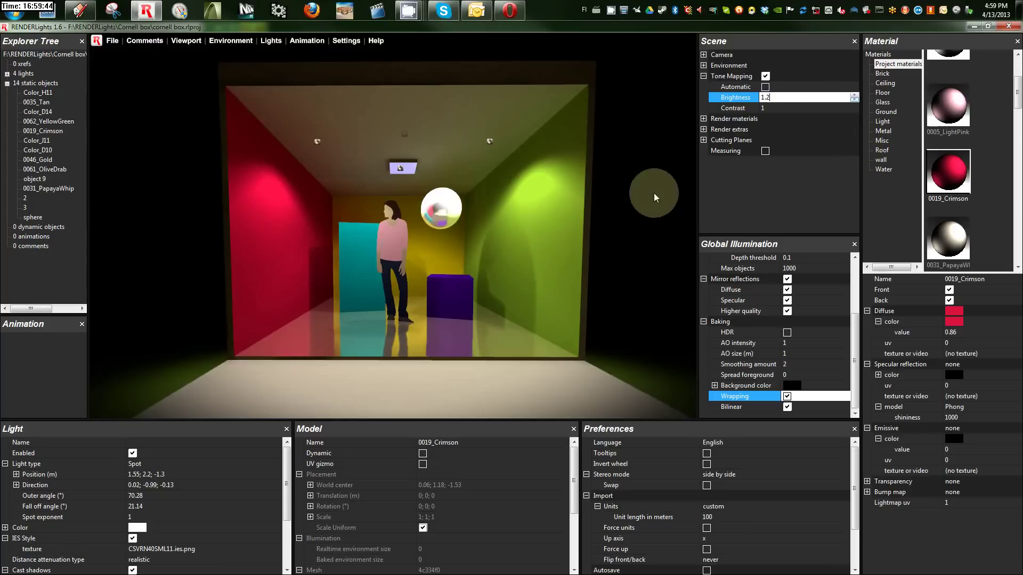
scroll(473, 234, "up", 3)
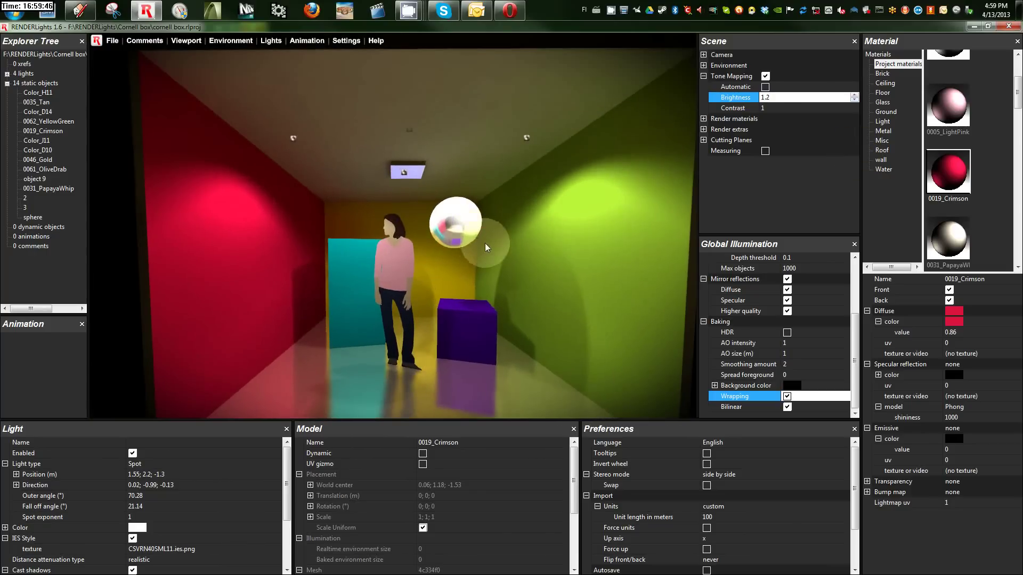
scroll(483, 222, "up", 2)
mouse_move(471, 245)
left_mouse_down()
mouse_move(530, 250)
mouse_move(431, 251)
mouse_move(461, 253)
mouse_move(396, 230)
mouse_move(418, 250)
left_mouse_up()
scroll(471, 252, "down", 3)
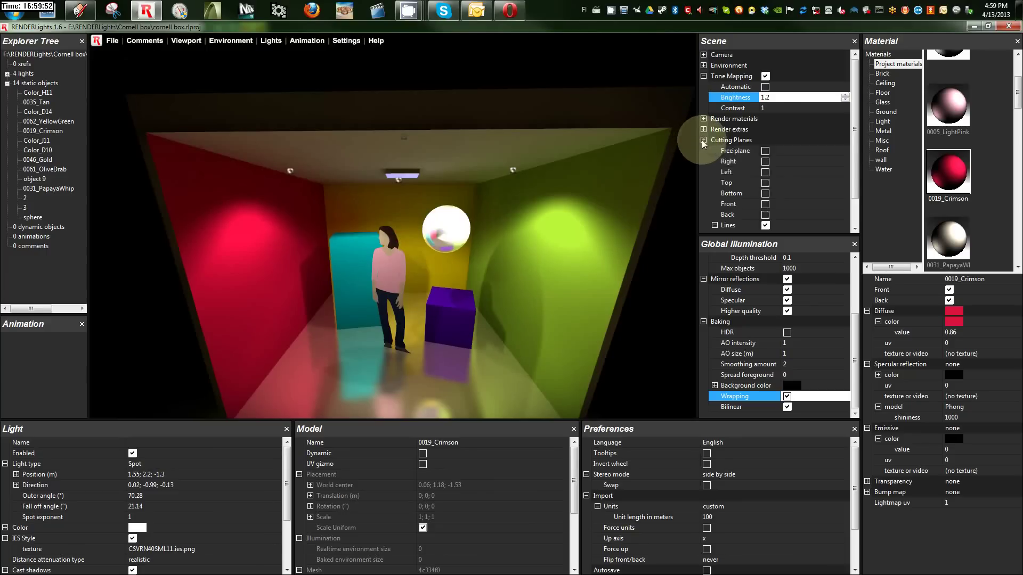
Enable a top cutting plane at 1.6 m with orange cut lines
left_click(766, 183)
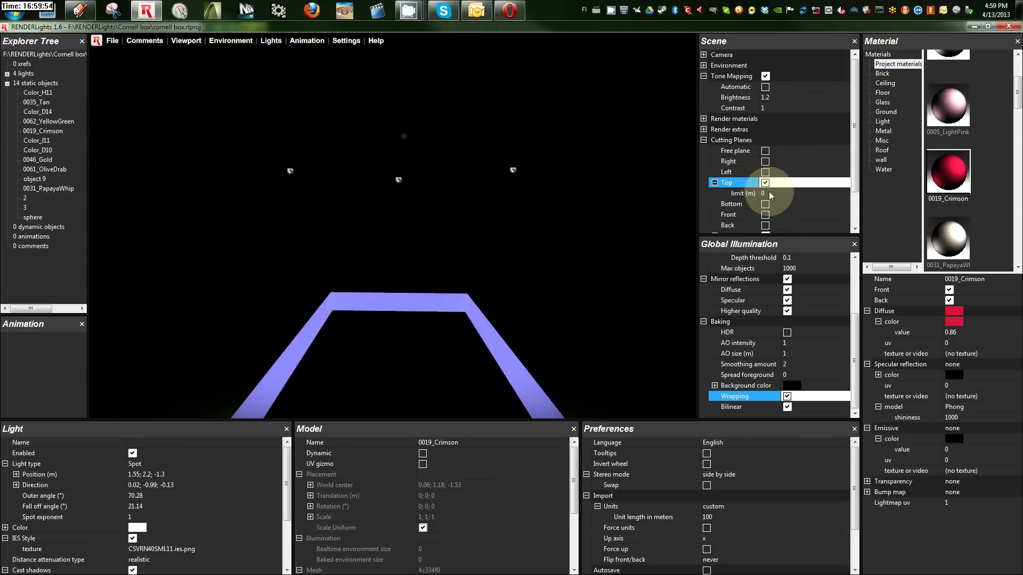
type("1.6")
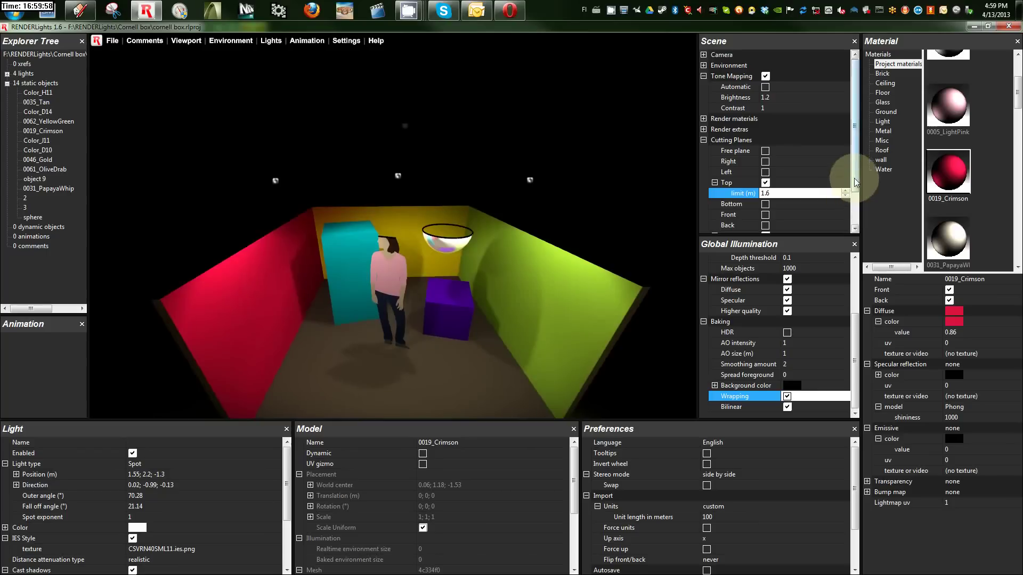
scroll(855, 182, "down", 2)
left_click(769, 215)
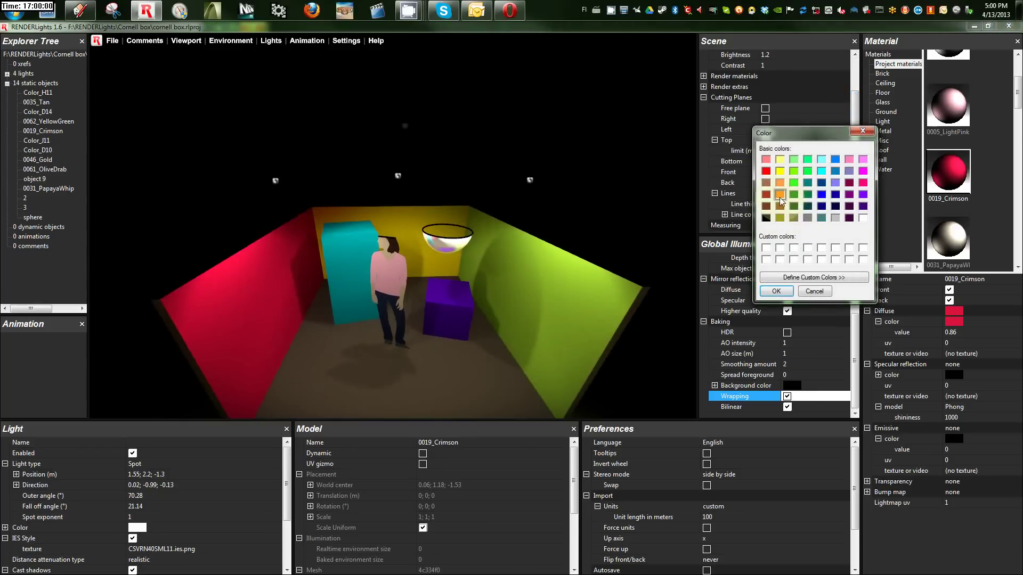
left_click(772, 291)
mouse_move(450, 298)
left_mouse_down()
mouse_move(445, 321)
mouse_move(689, 250)
left_mouse_up()
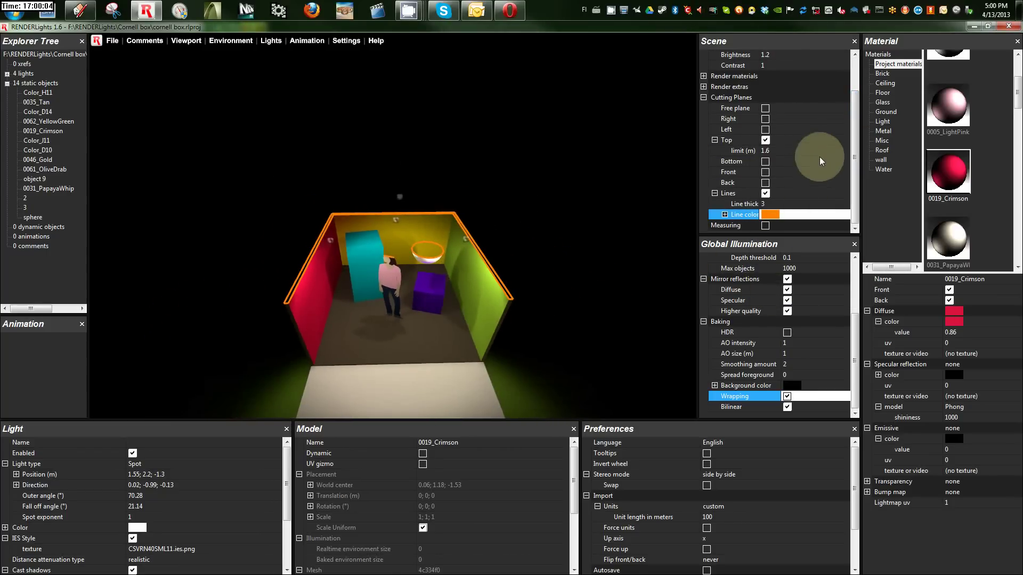